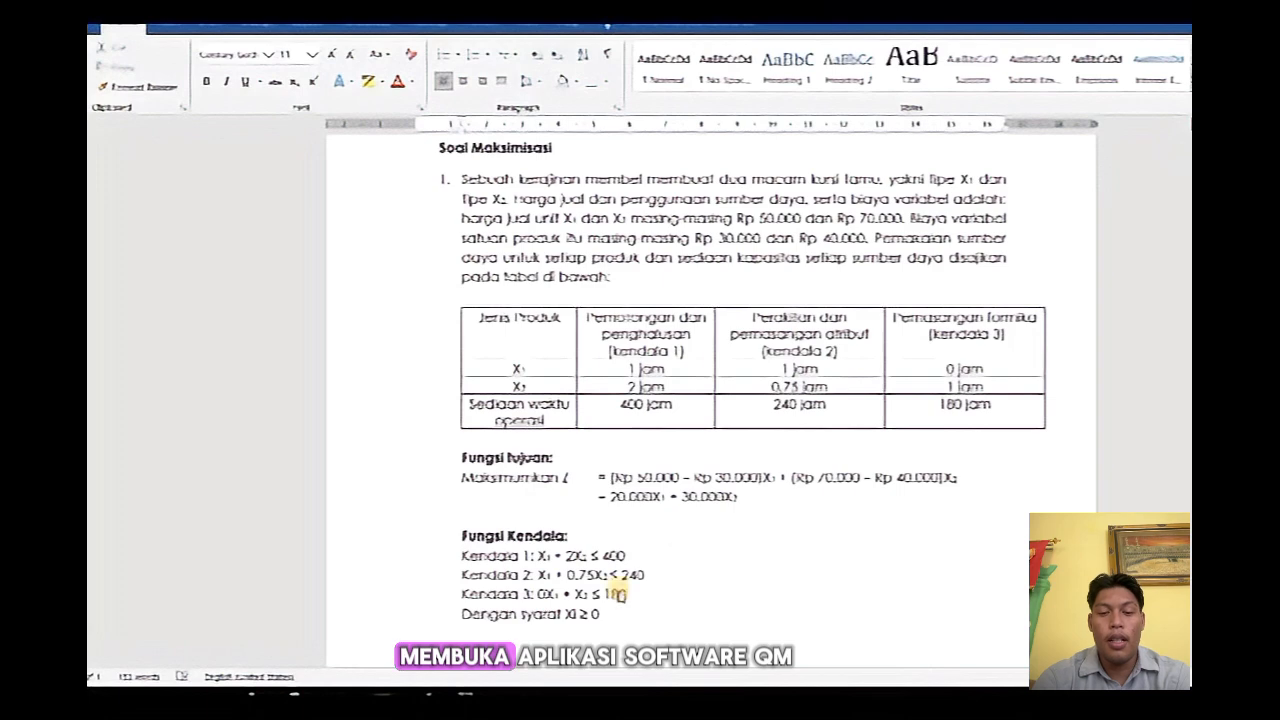
Switch to POM-QM and create a Linear Programming data set titled Kerajinan Mebel with 3 constraints, 2 variables and a maximize objective.
left_click(470, 692)
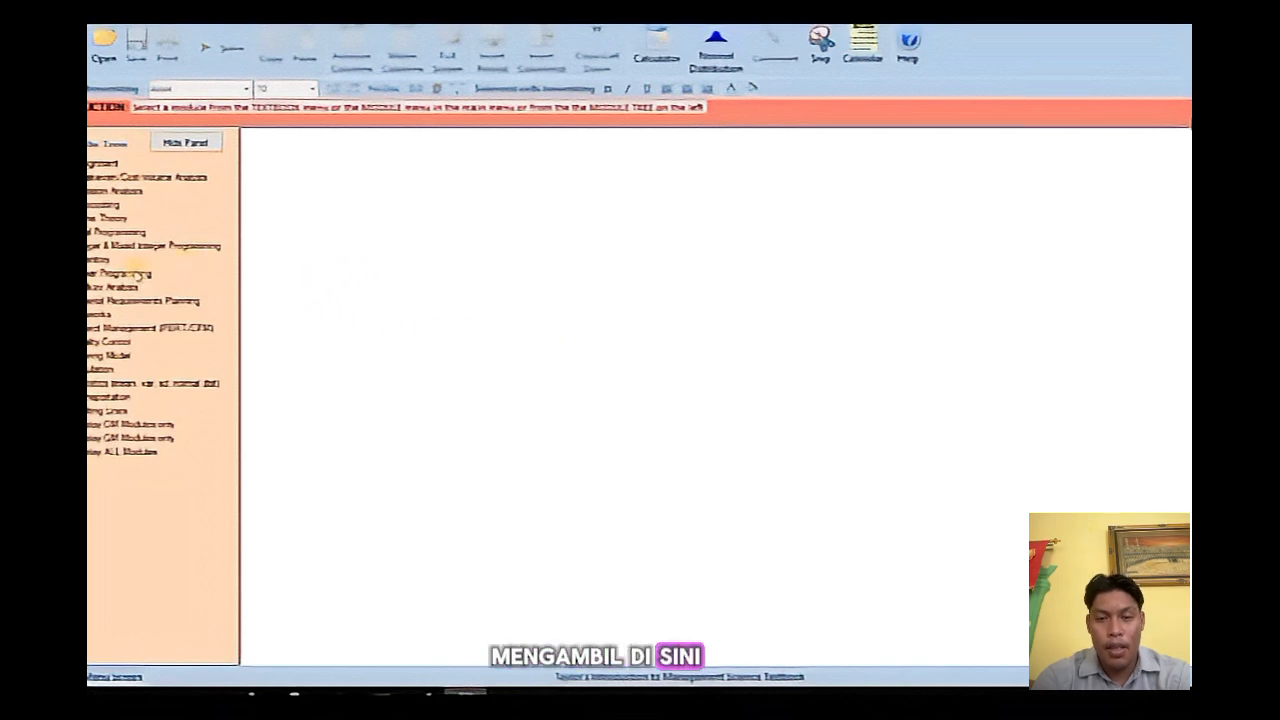
double_click(138, 274)
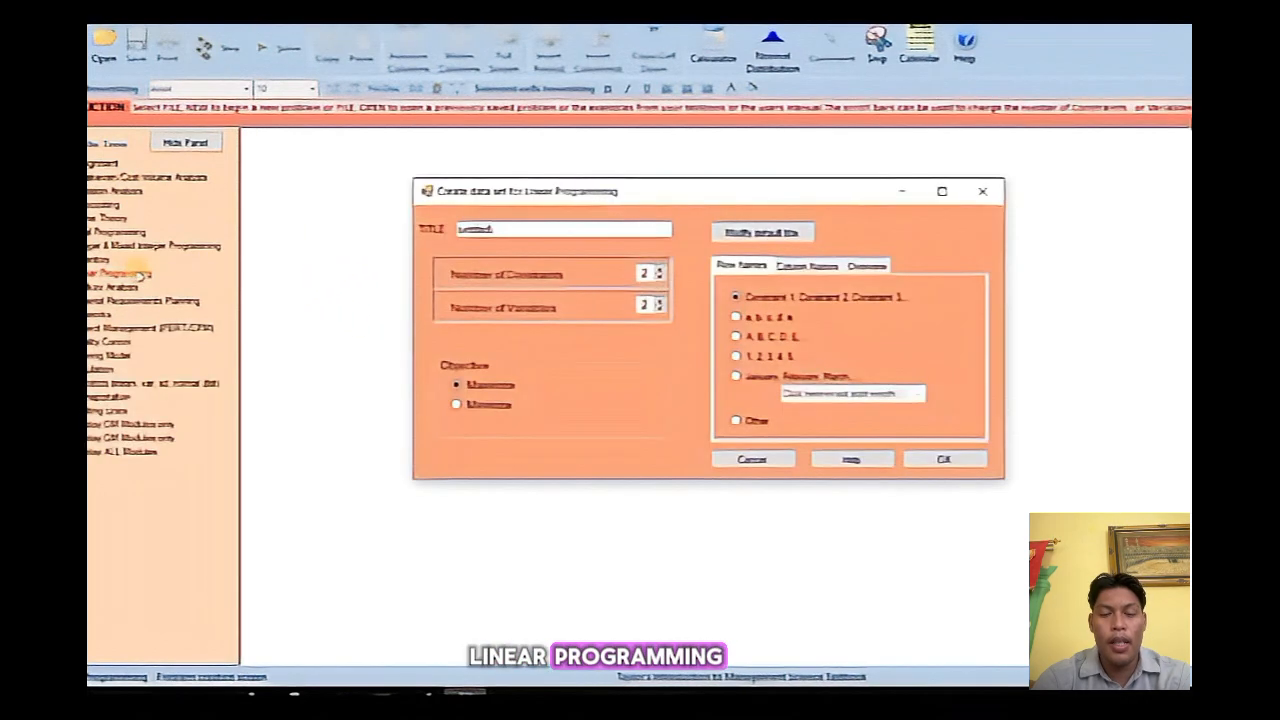
left_click_drag(535, 231, 456, 229)
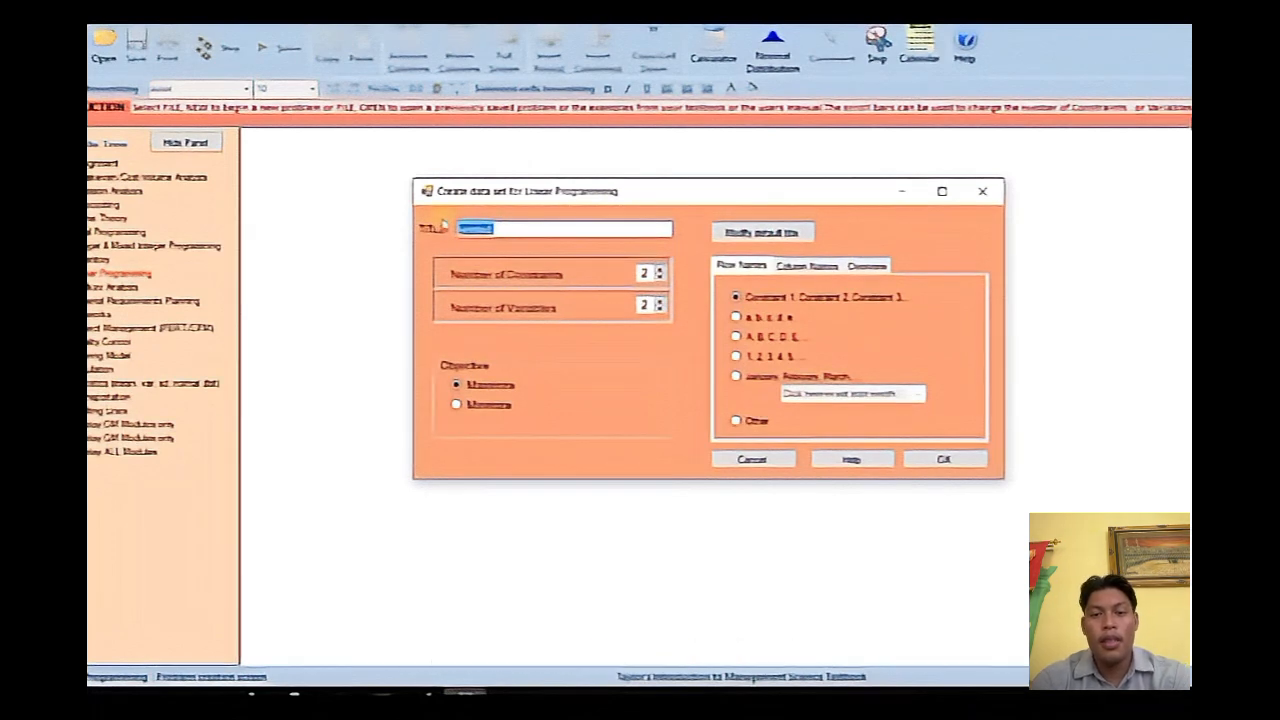
type("Kel")
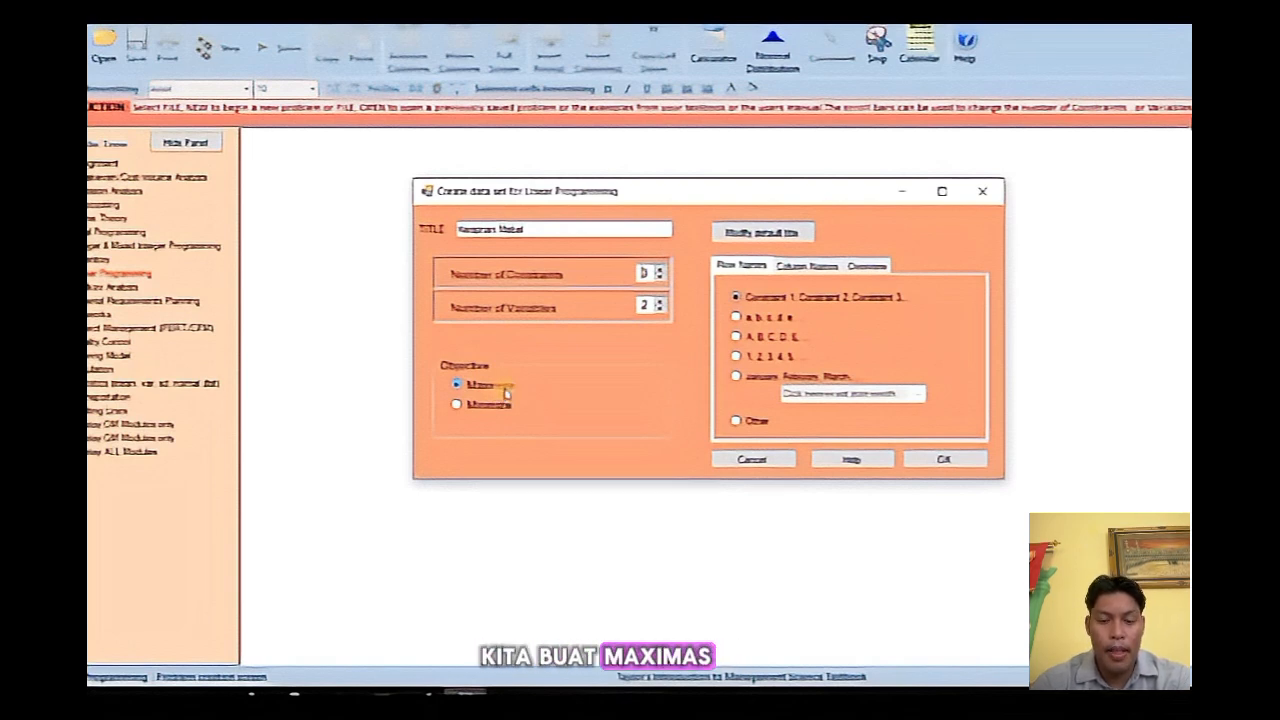
left_click(921, 469)
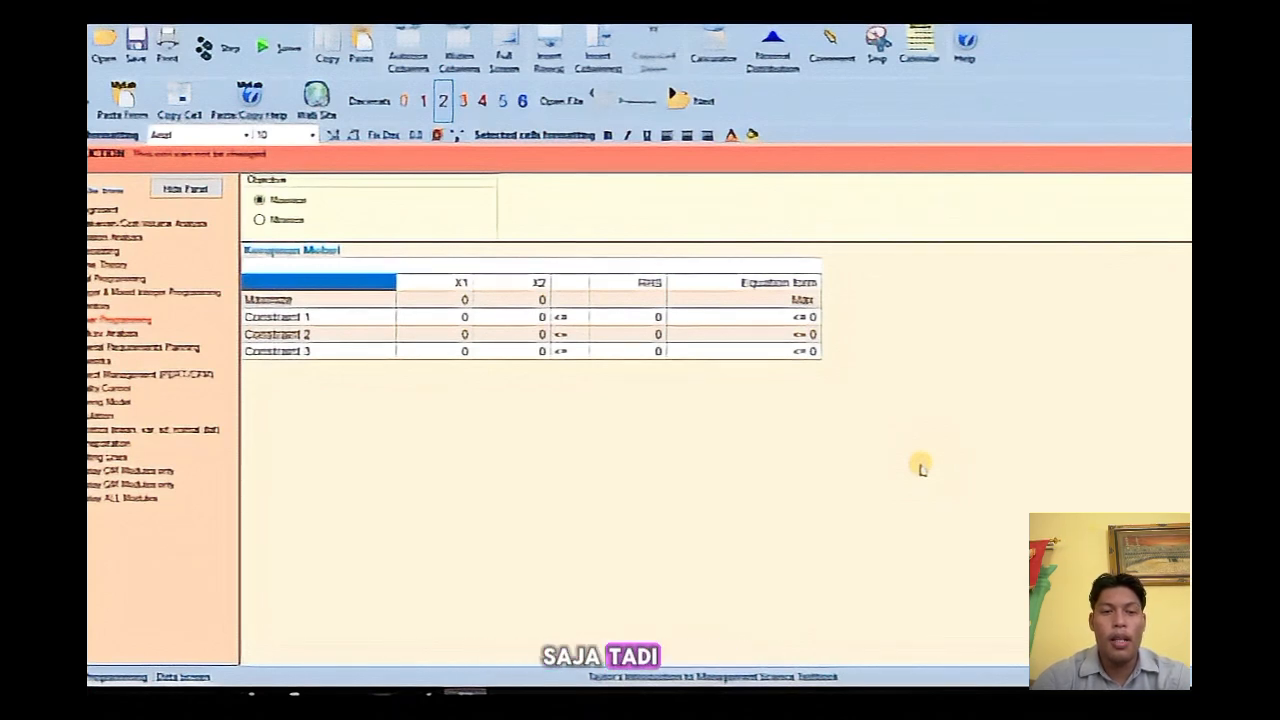
Enter the objective function coefficients in the Maximize row: 20000 for X1 and 30000 for X2.
double_click(438, 301)
left_click(462, 303)
type("1")
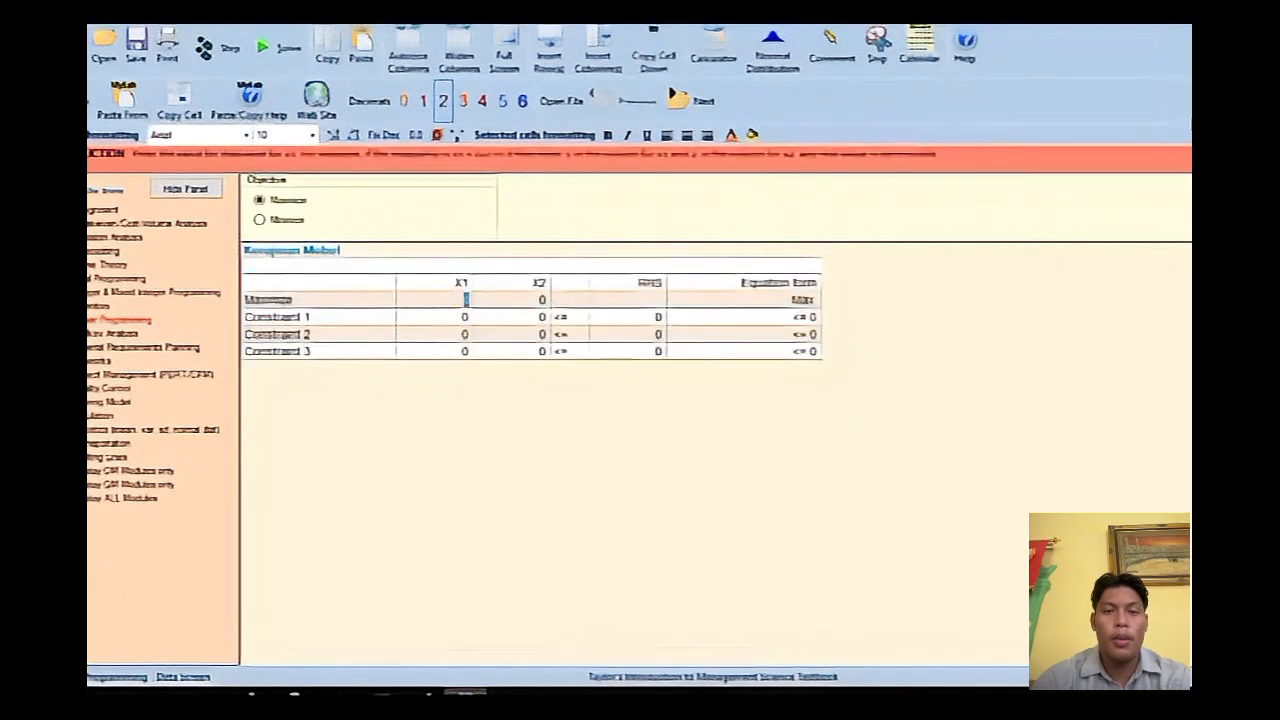
type("20000")
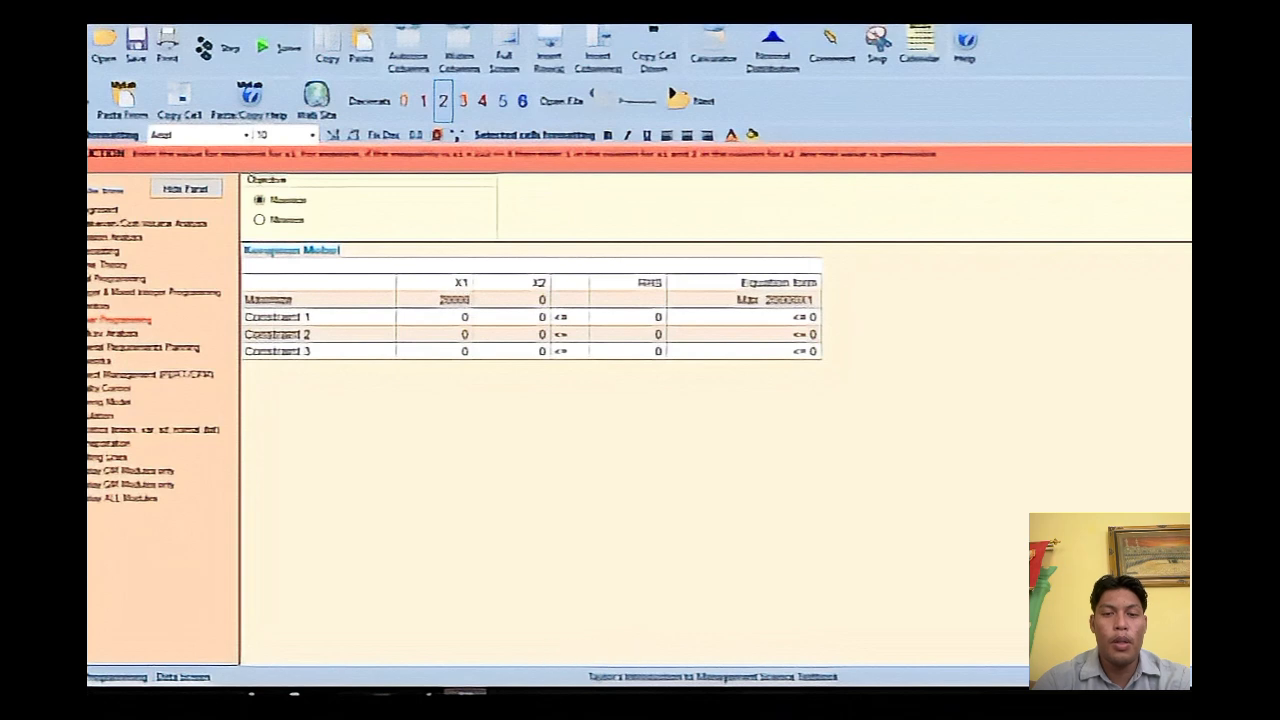
left_click(512, 300)
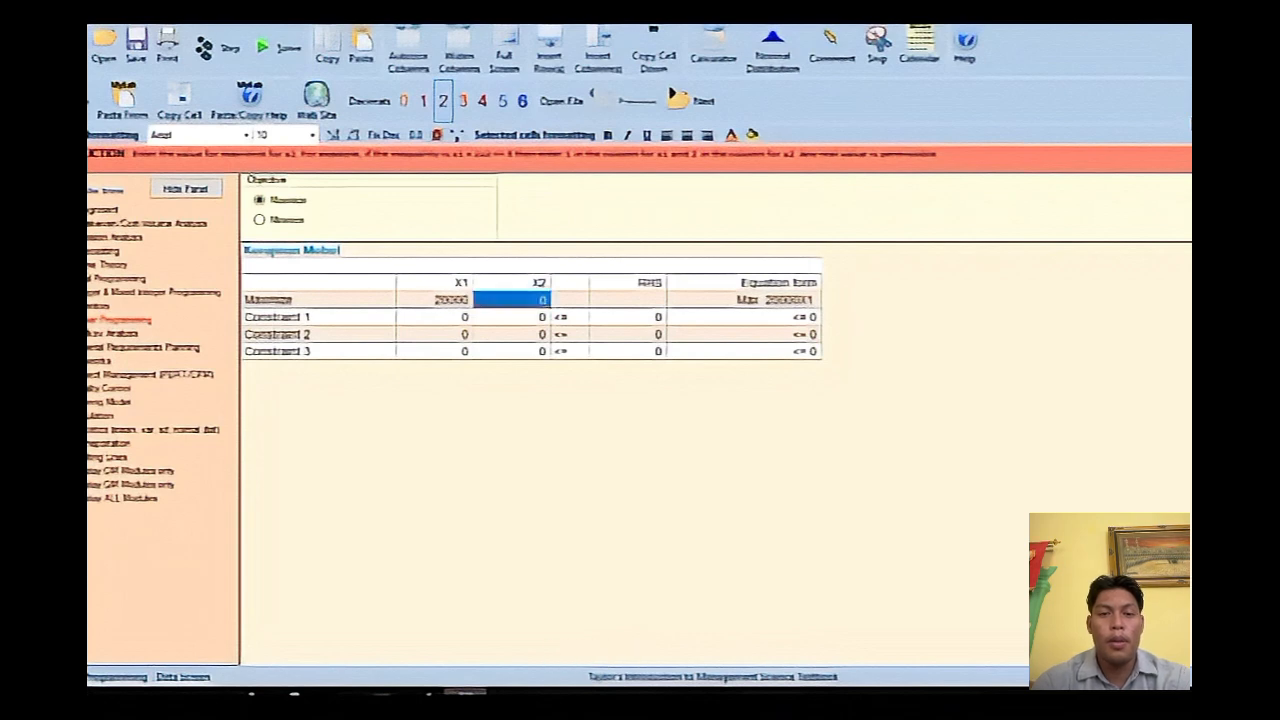
type("30000")
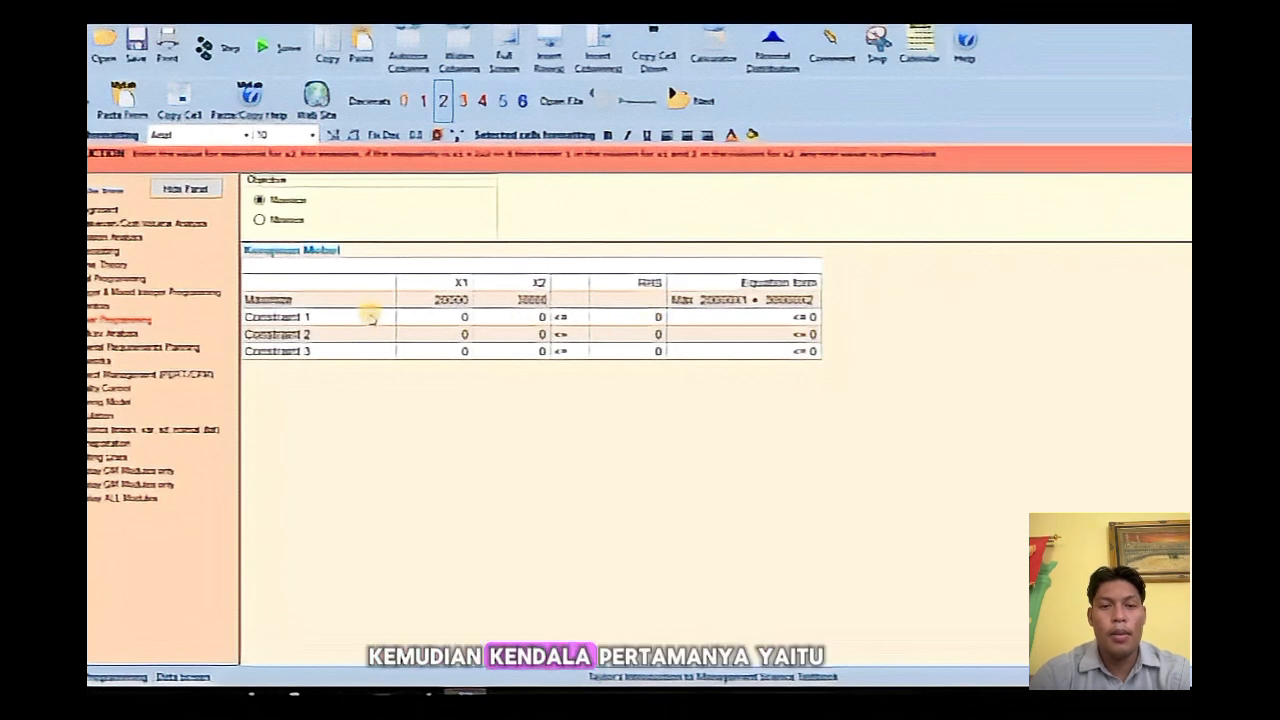
Rename the three constraint rows as Kendala 1, Kendala 2 and Kendala 3.
left_click(370, 317)
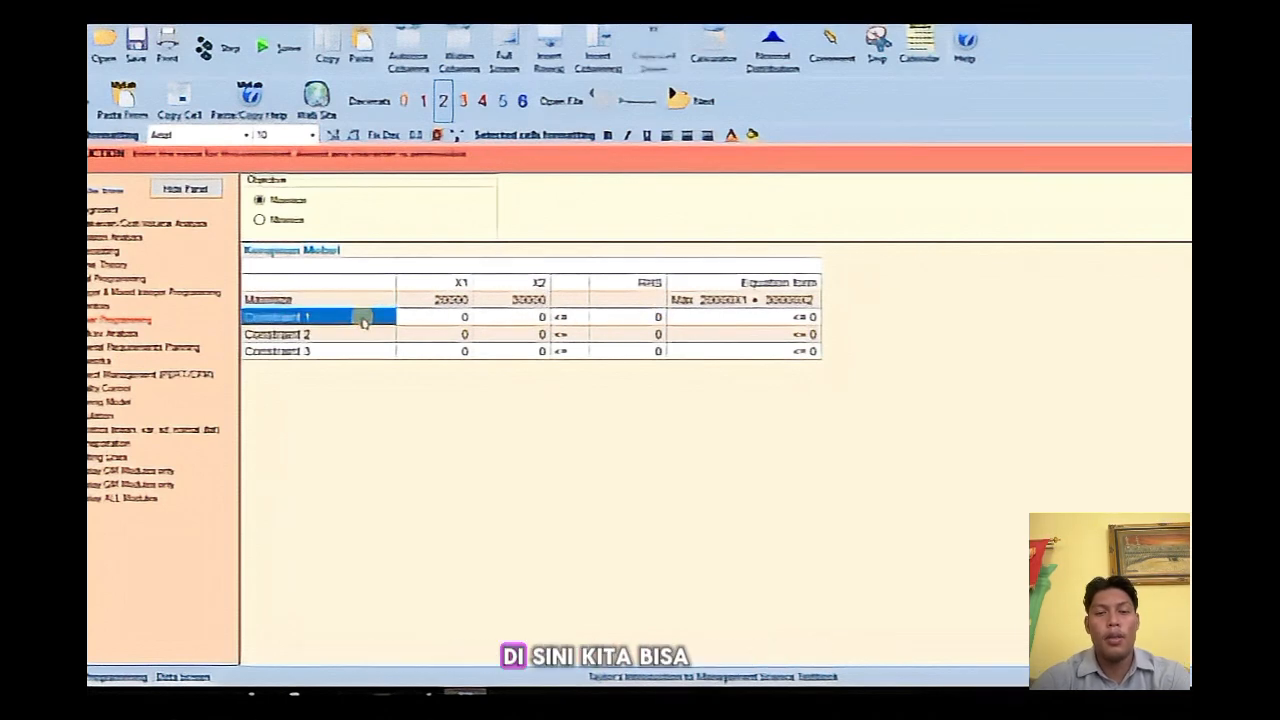
type("Ken")
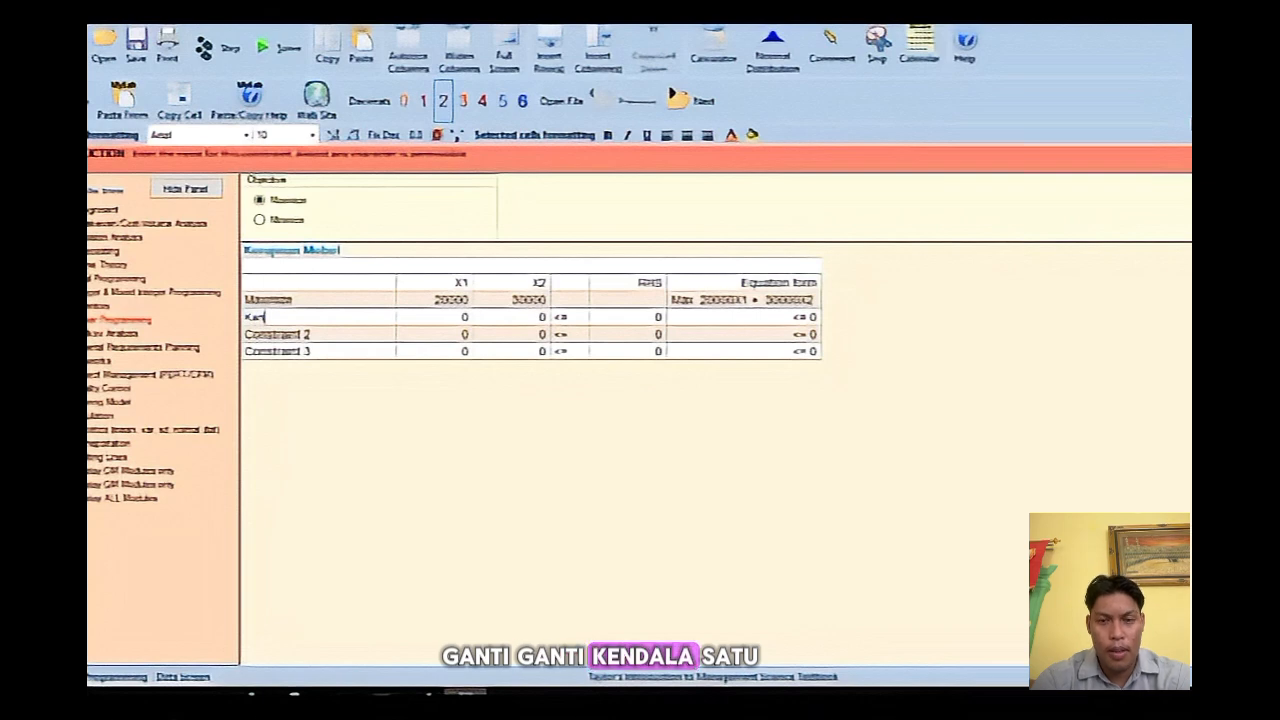
type("dala 1")
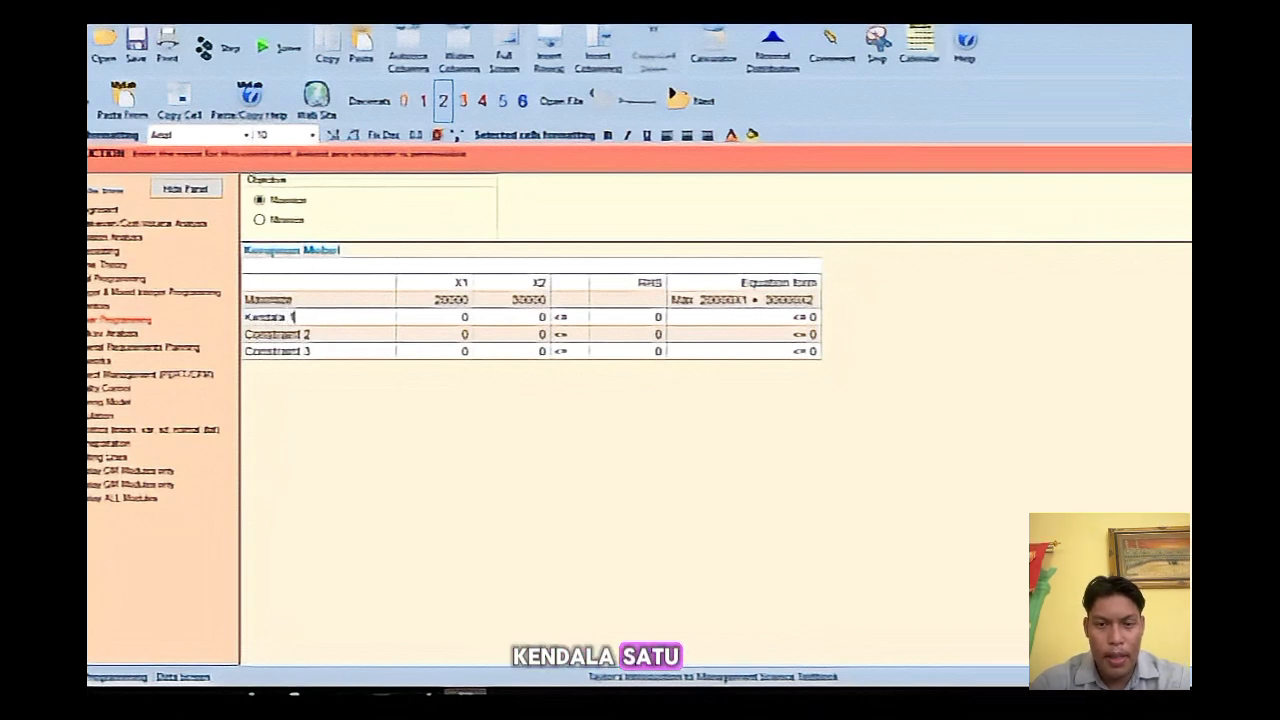
left_click(314, 330)
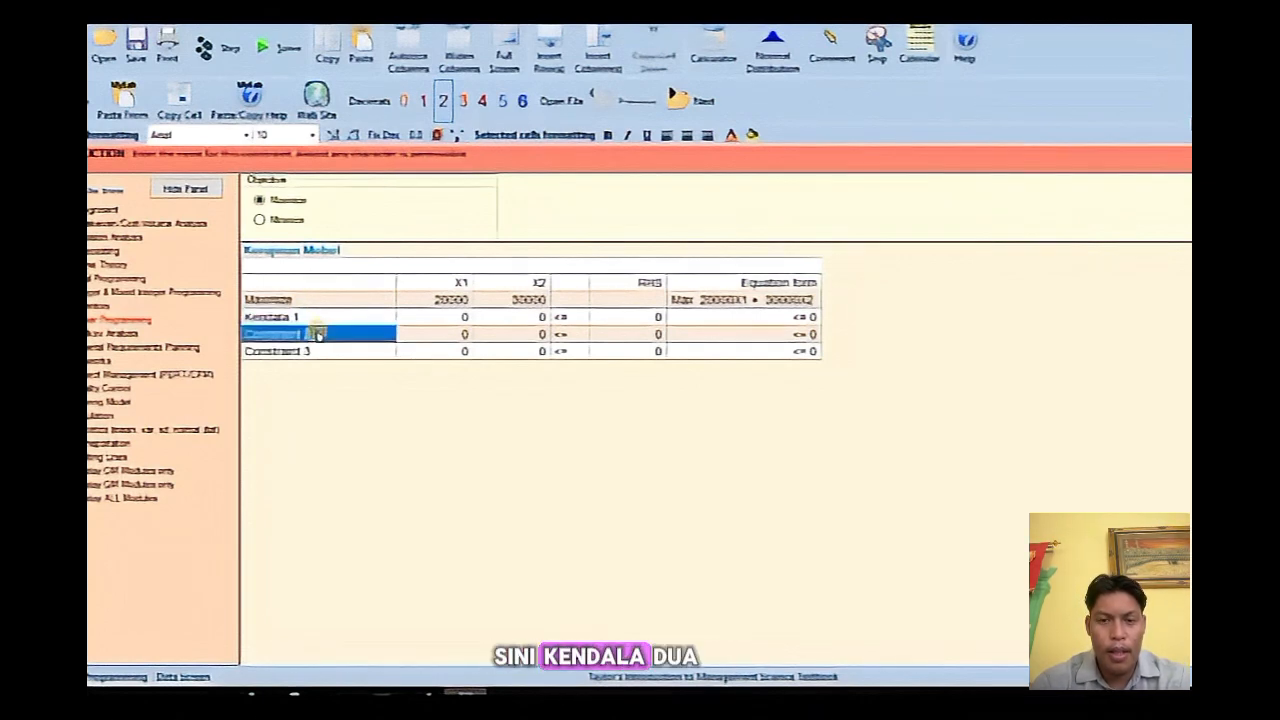
type("Kend")
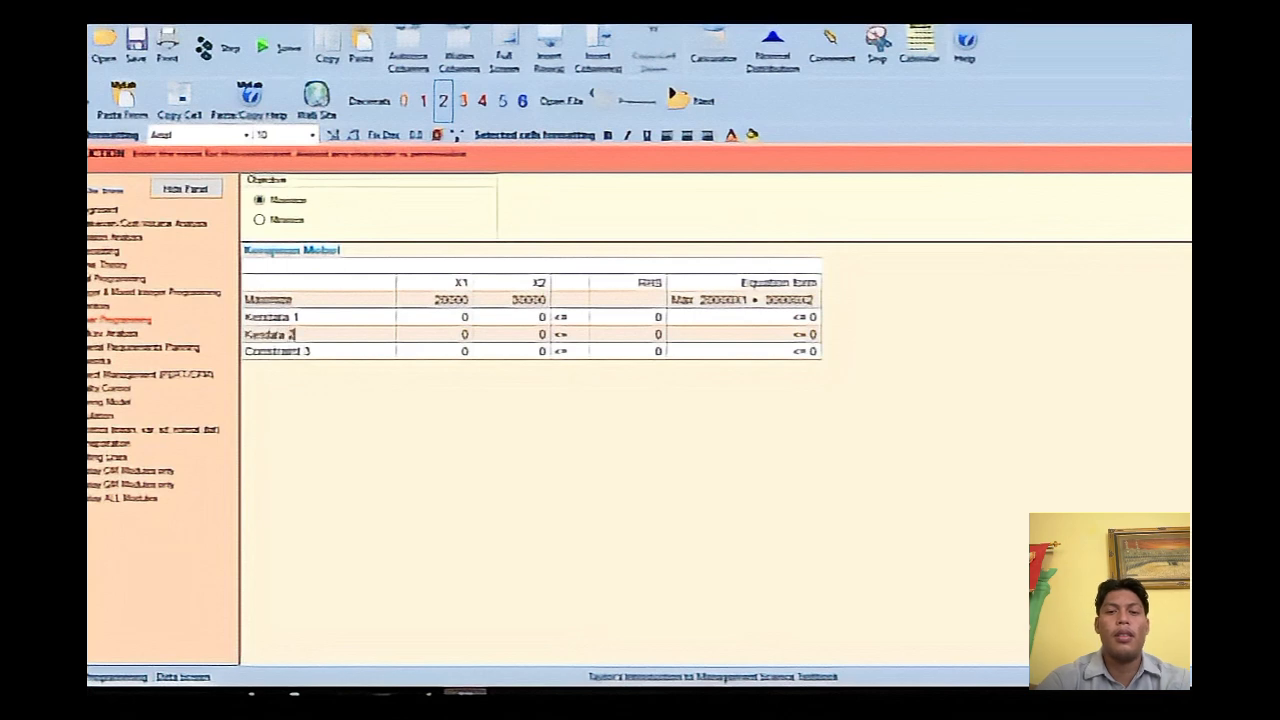
type("ala 2")
left_click(331, 352)
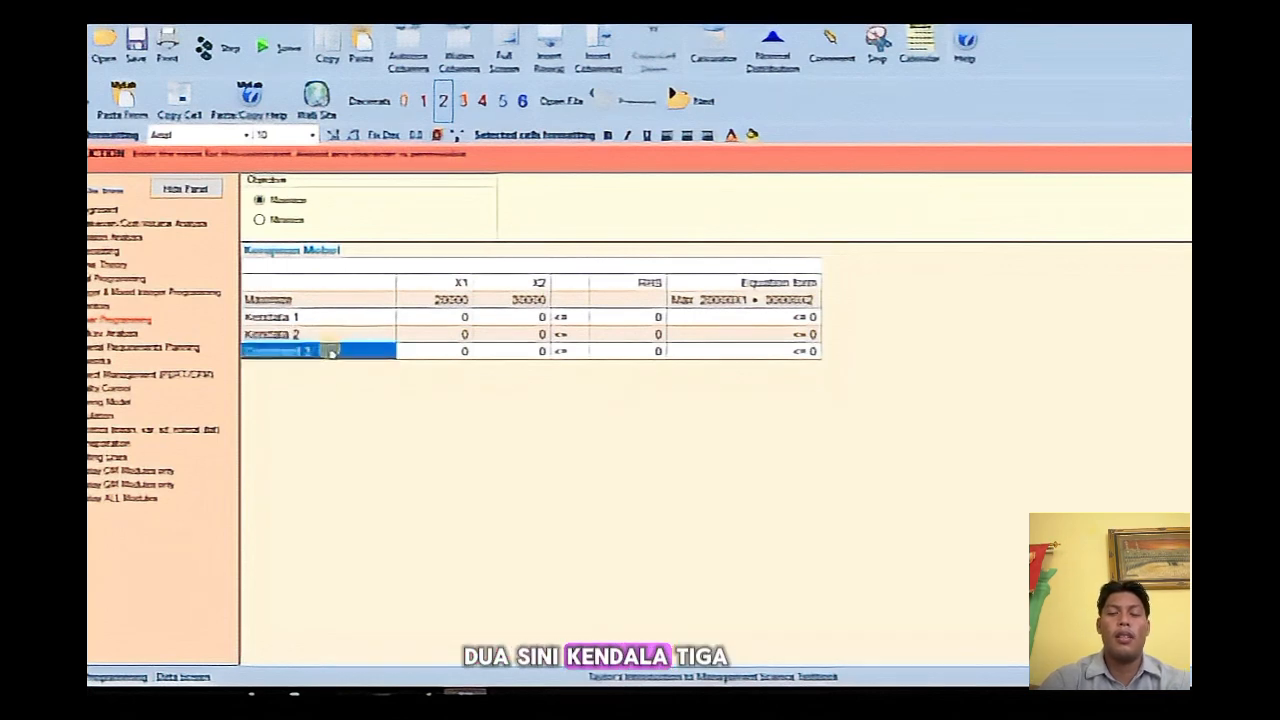
type("Kendala")
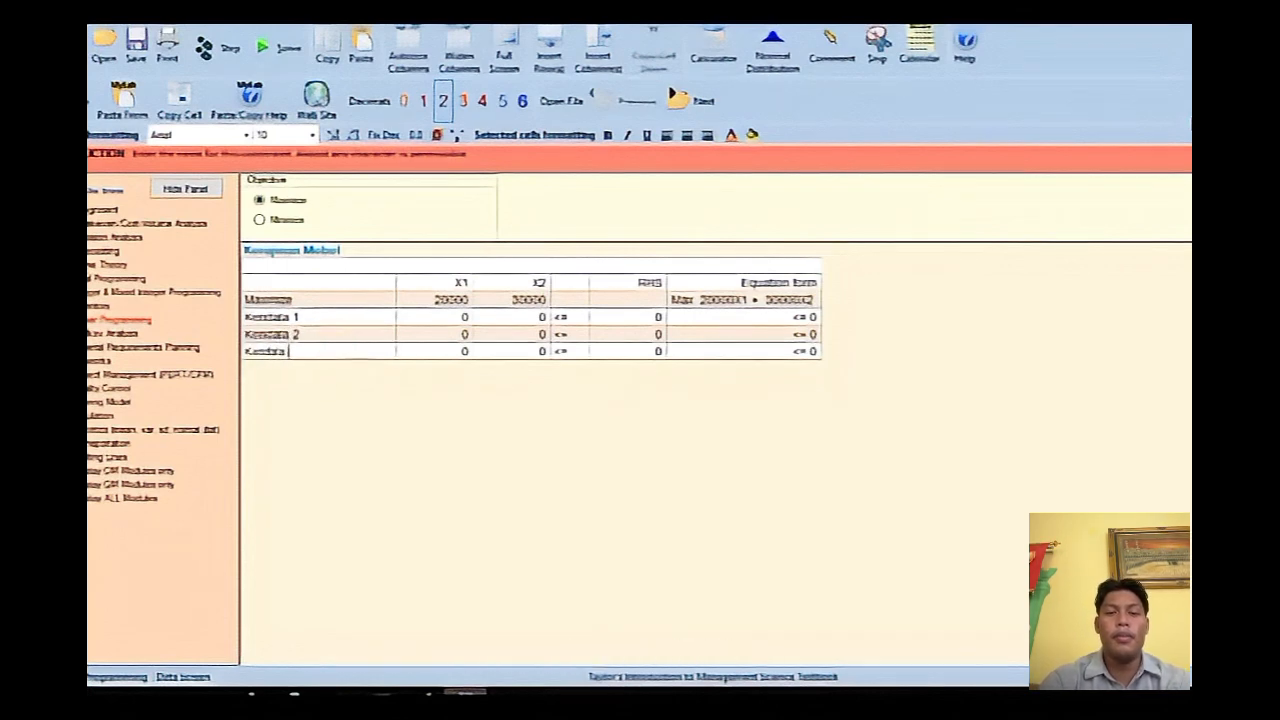
Fill in Kendala 1 with coefficients 1 for X1 and 2 for X2, sign <= and right-hand side 400.
left_click(438, 318)
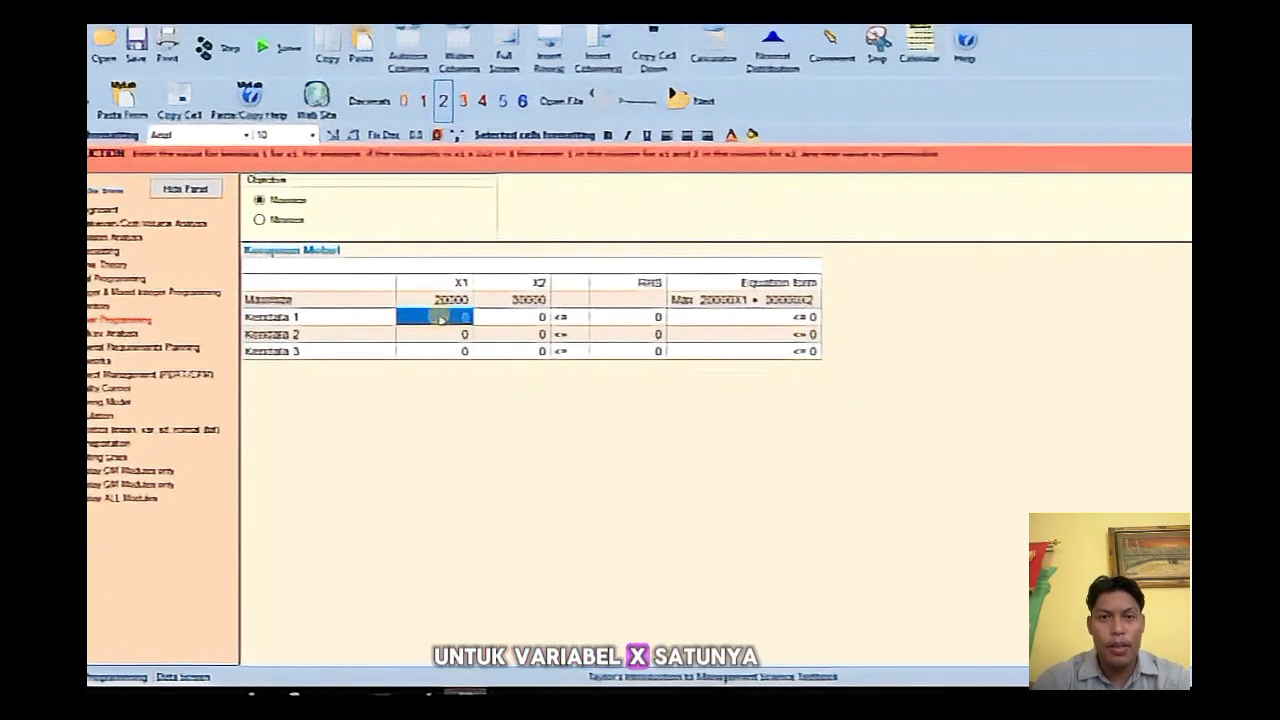
type("1")
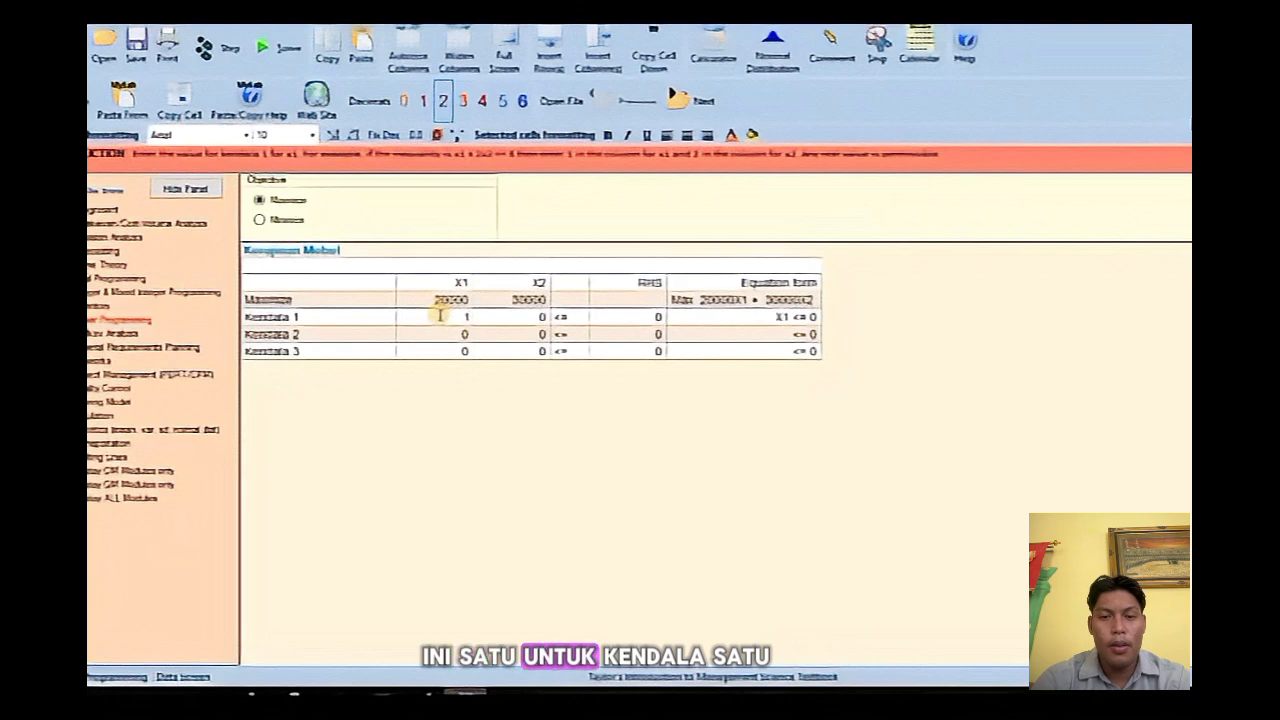
key("Right")
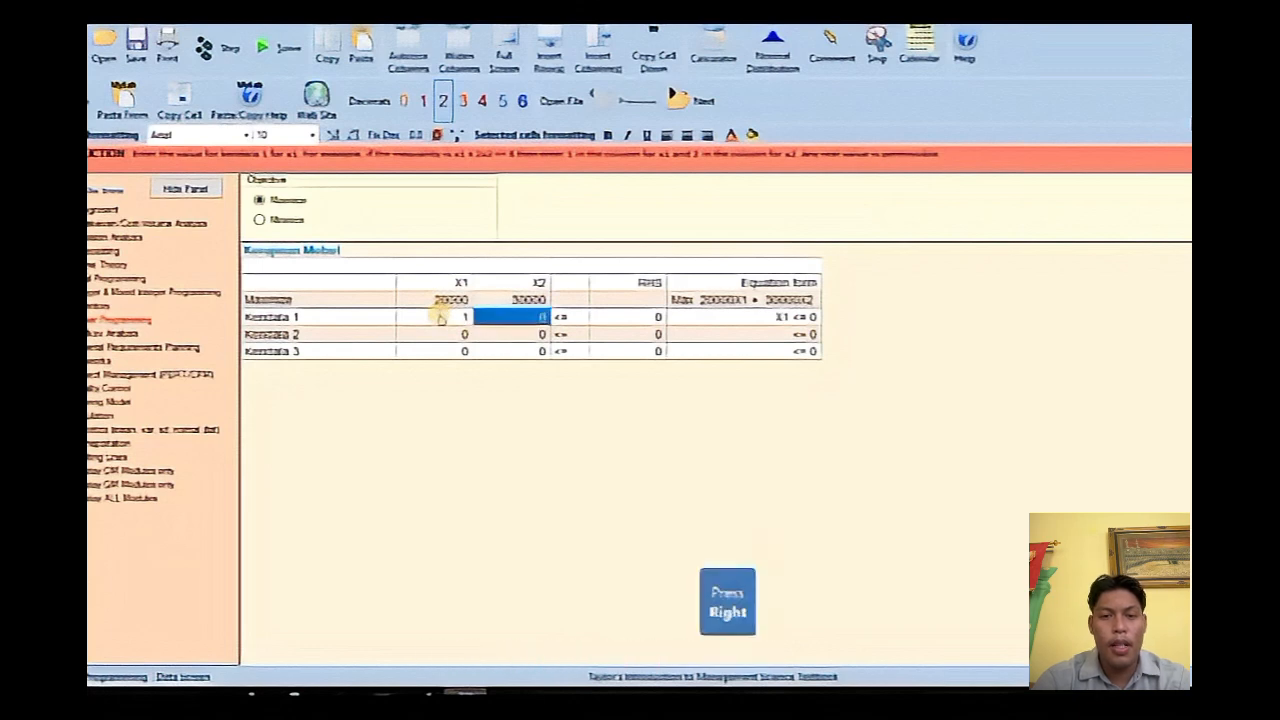
type("2")
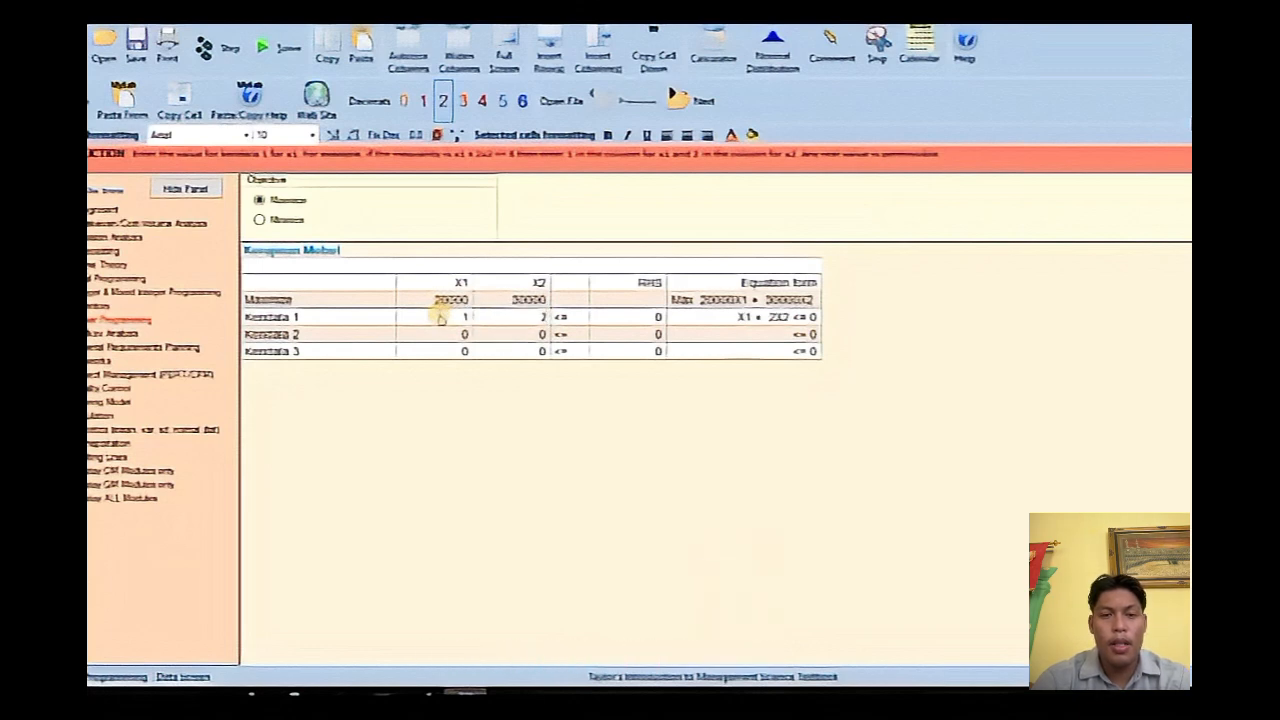
key("Right")
key("Right")
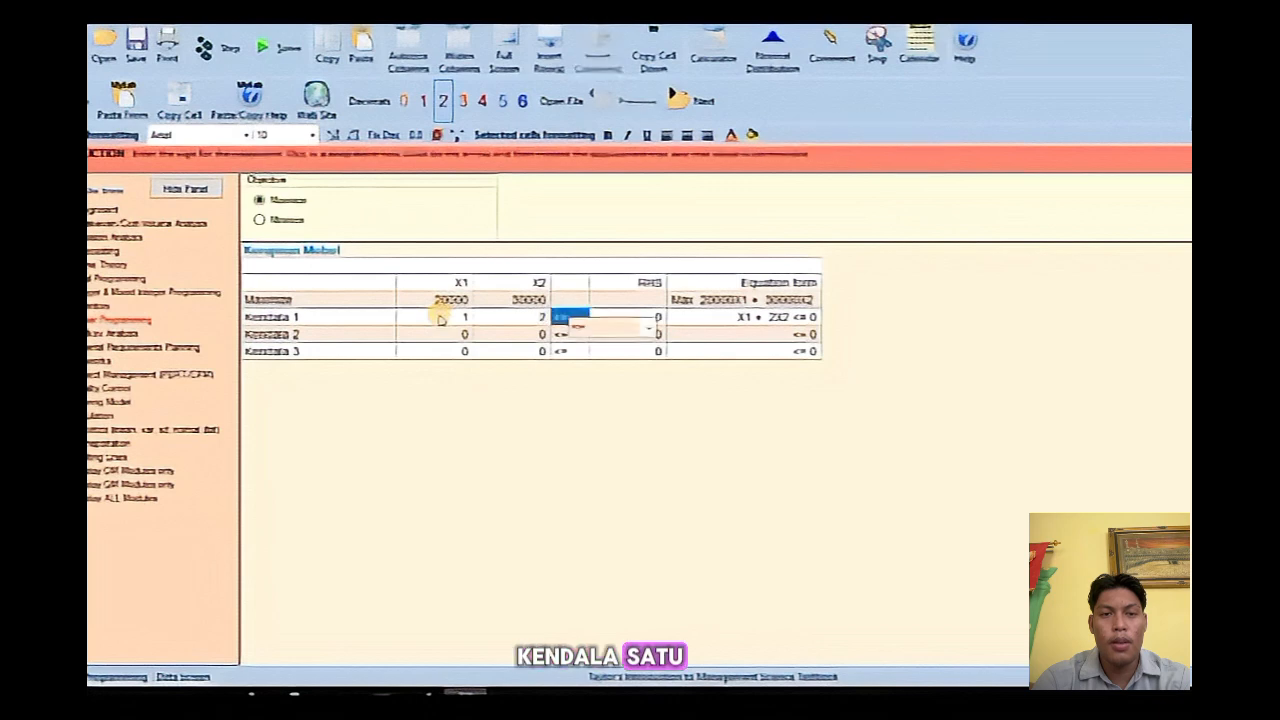
key("Left")
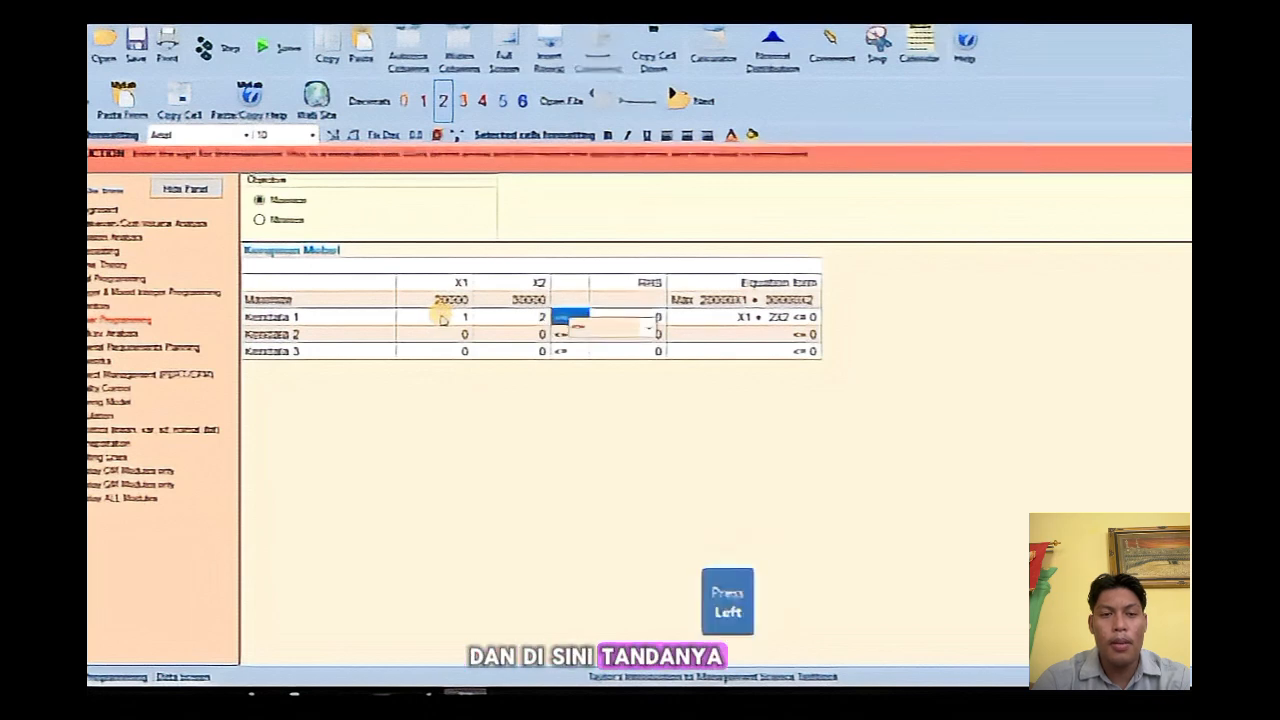
left_click(651, 327)
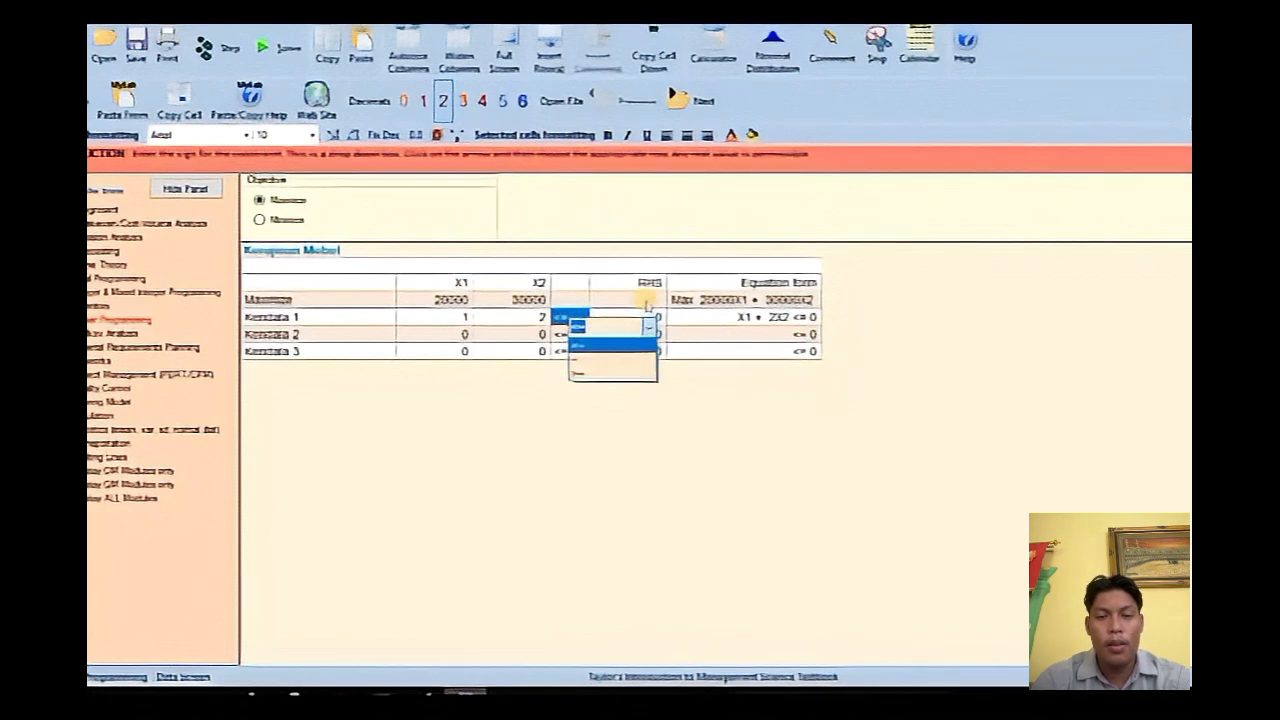
left_click(648, 318)
type("400")
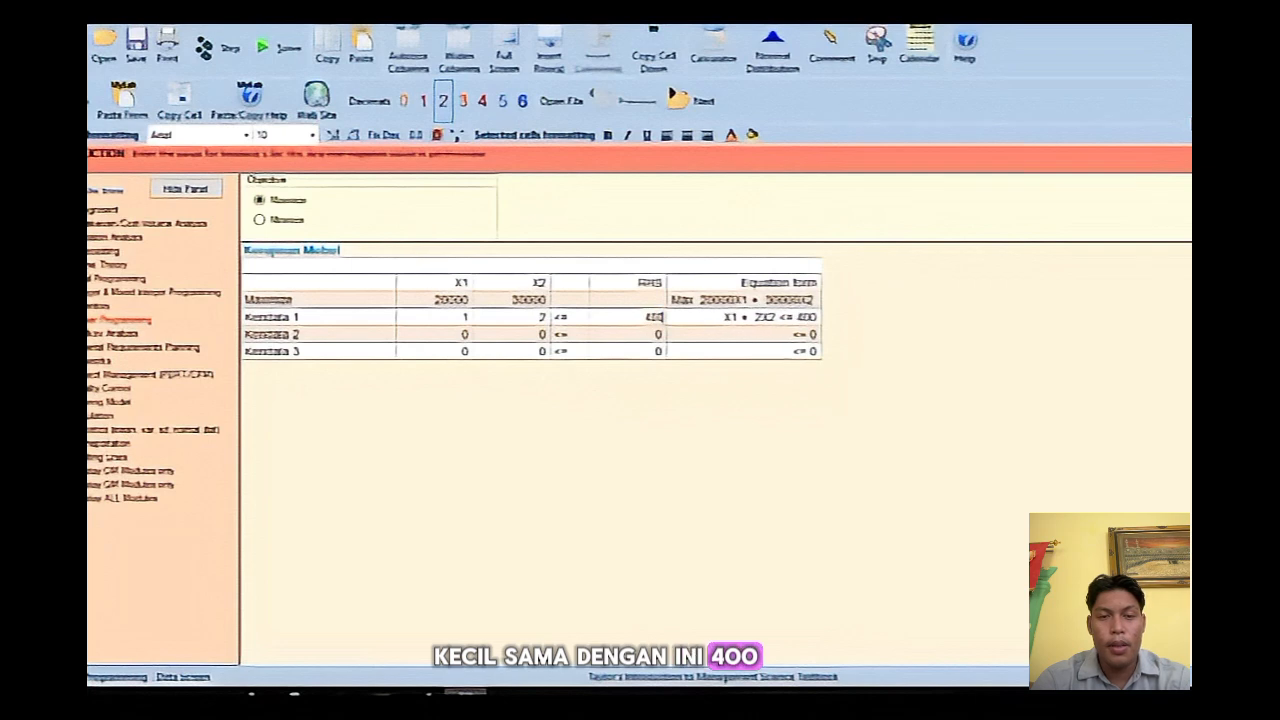
Fill in Kendala 2 with coefficients 1 for X1 and 0.75 for X2, and right-hand side 240.
left_click(448, 334)
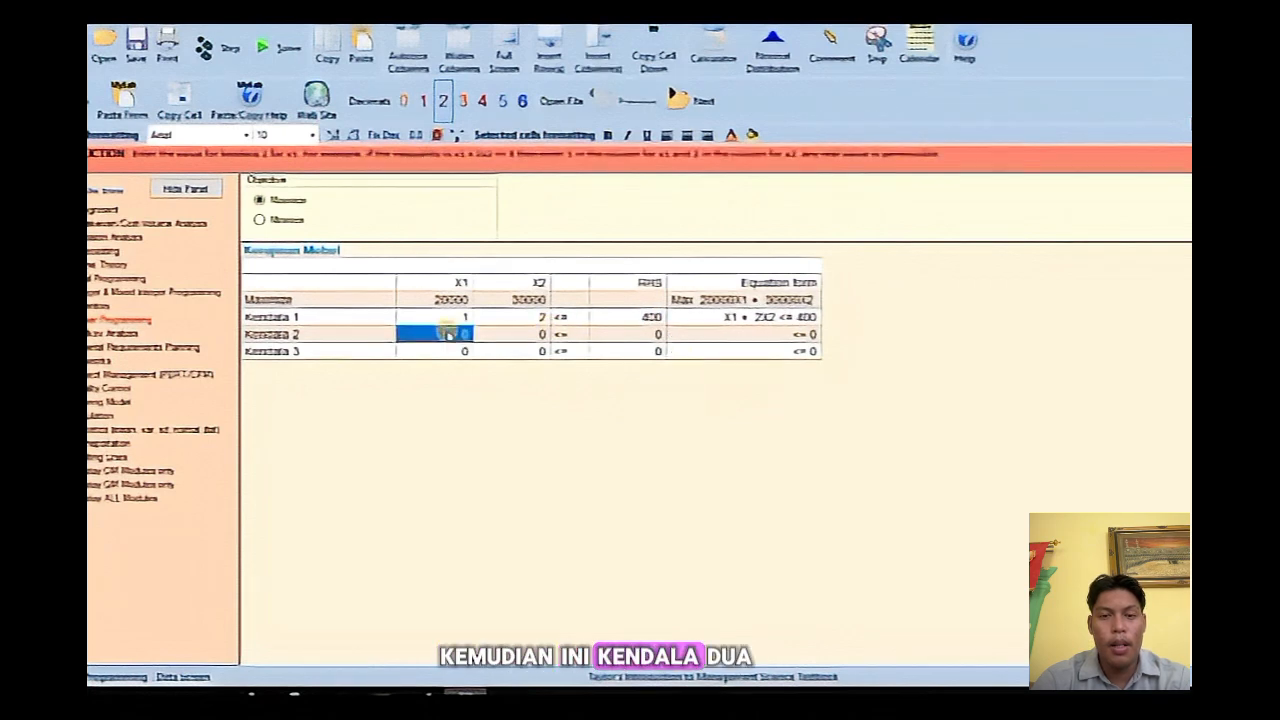
type("1")
key("Right")
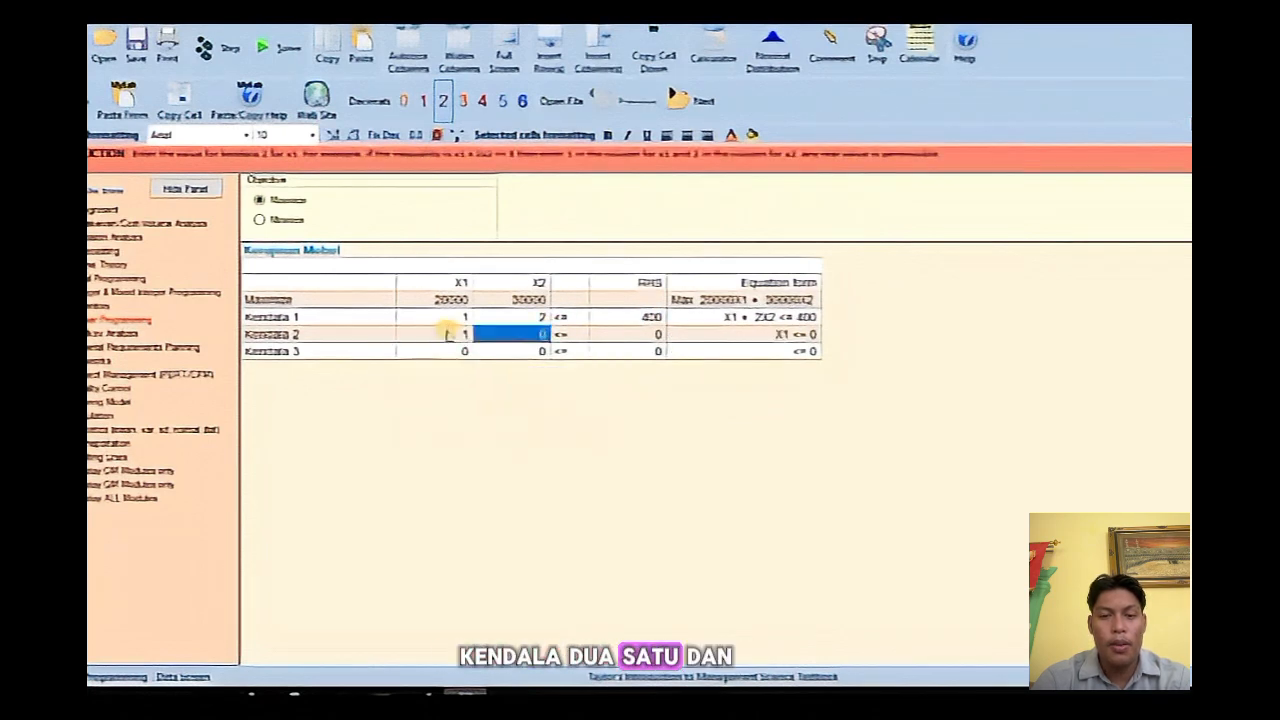
type("0.75")
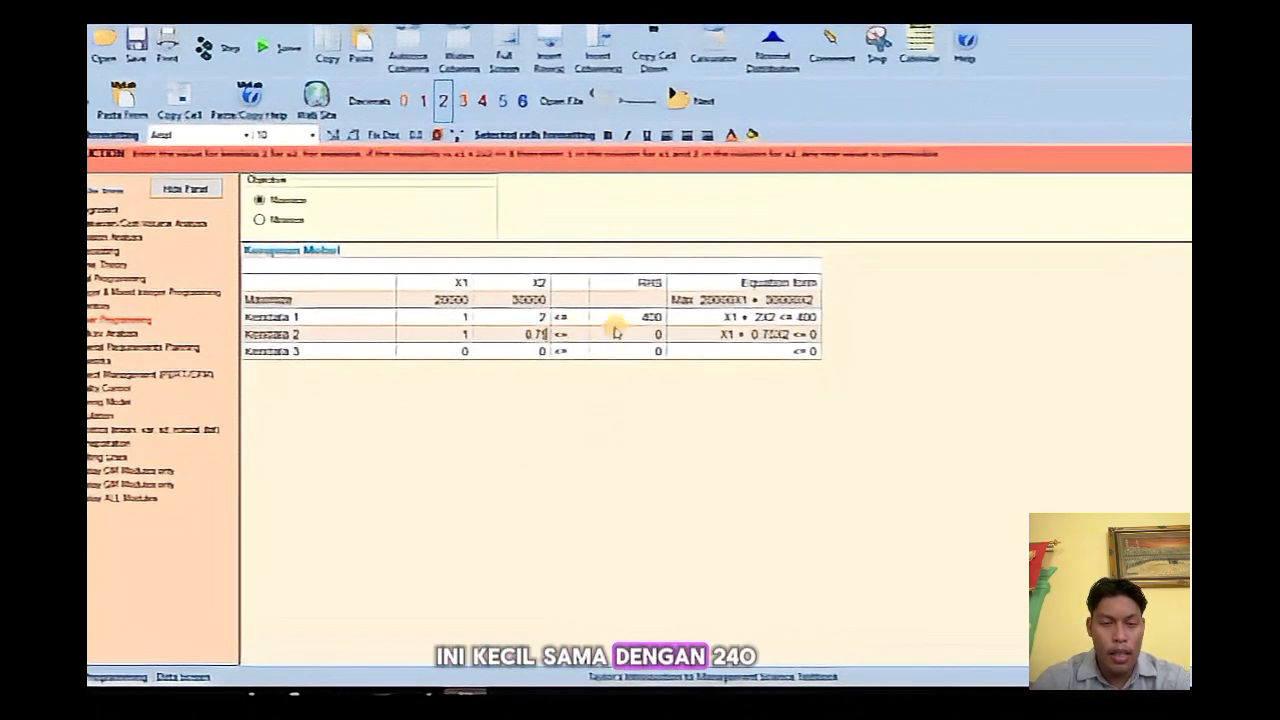
left_click(620, 334)
type("240")
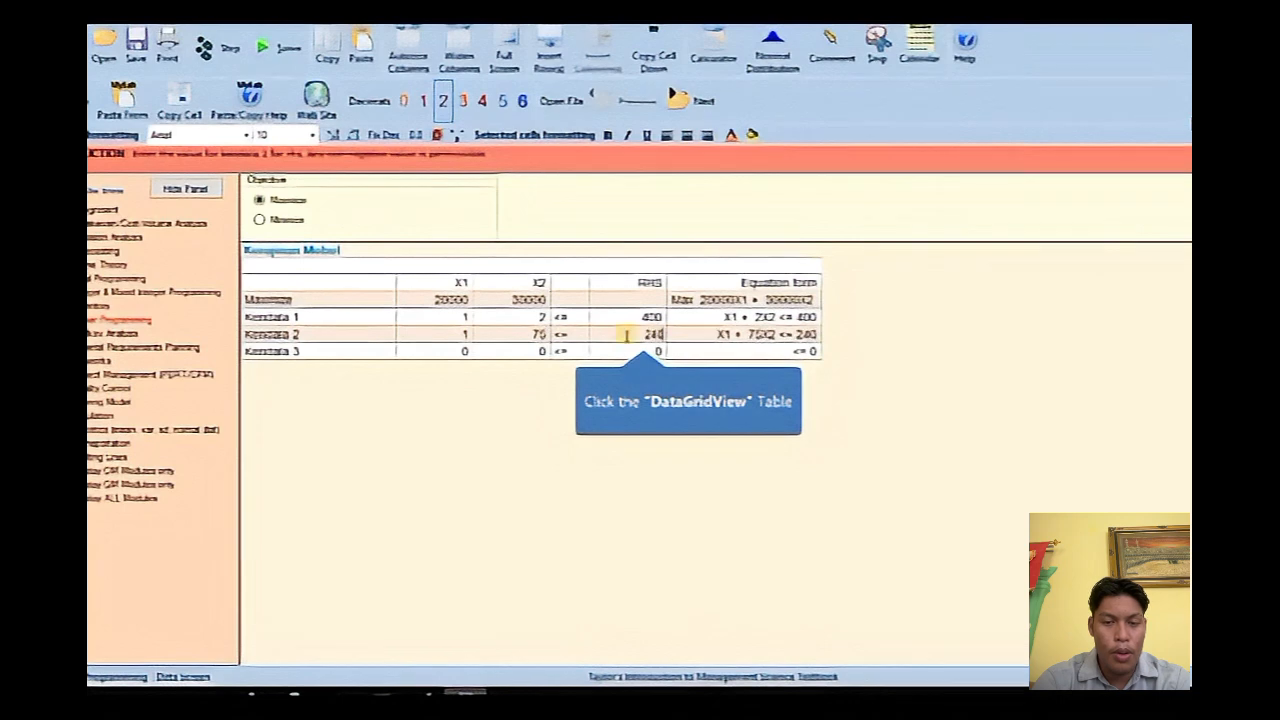
Enter the Kendala 3 coefficients: 0 for X1 and 1 for X2.
left_click(464, 354)
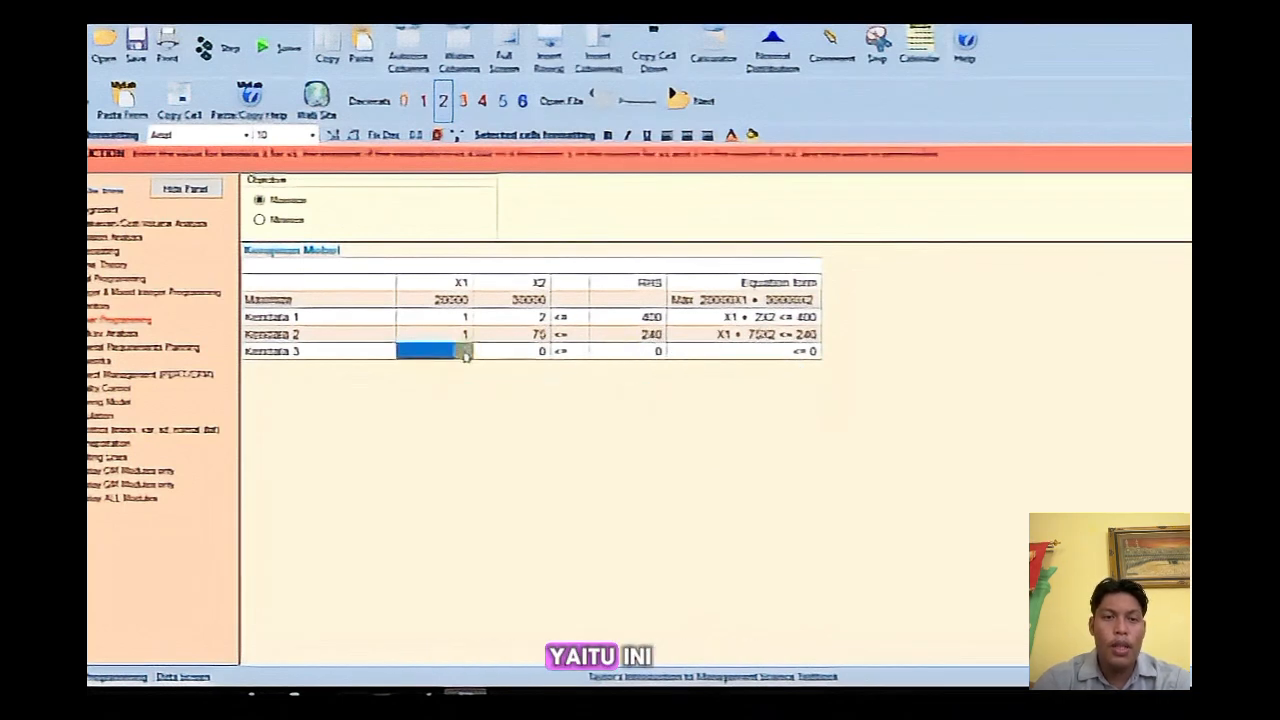
left_click(464, 354)
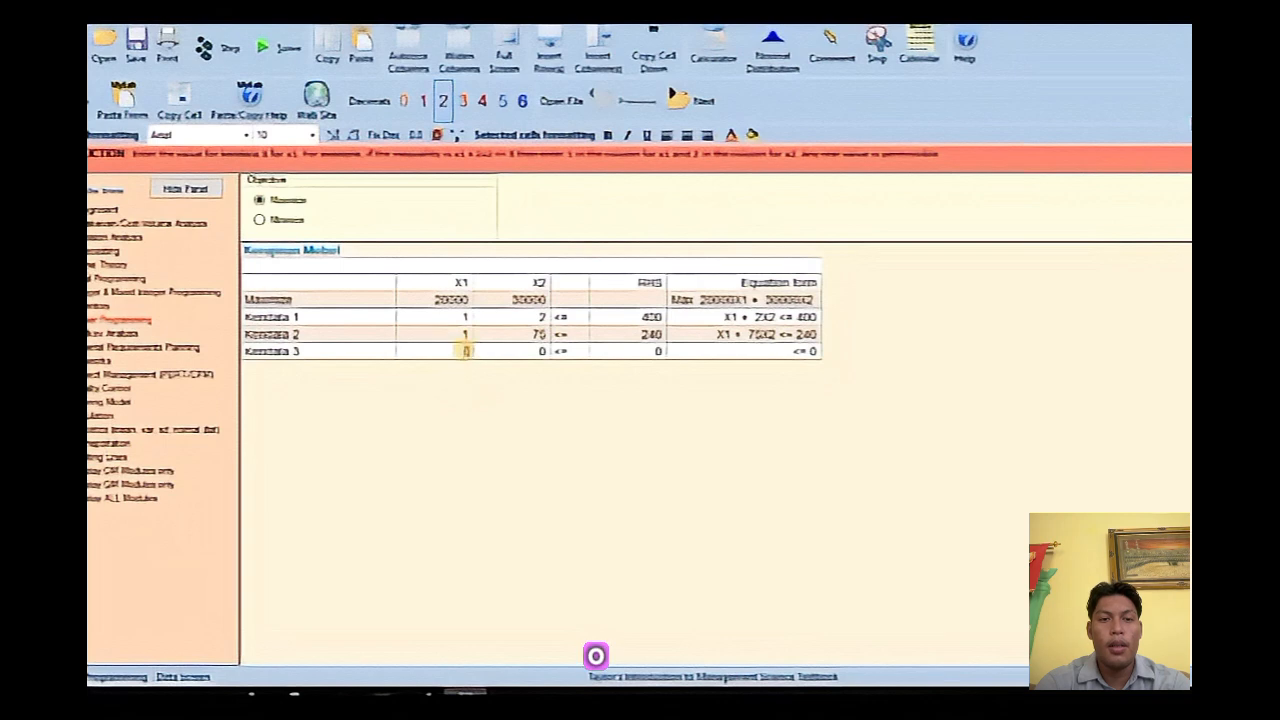
type("0")
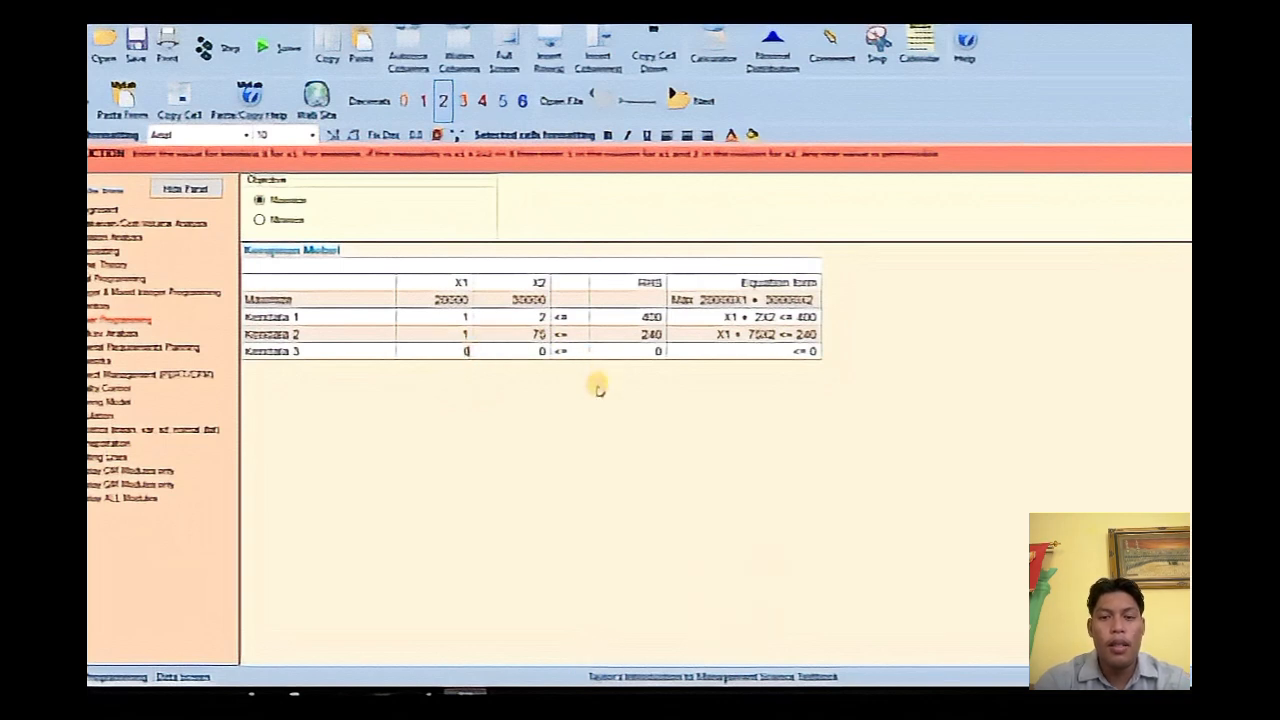
left_click(538, 352)
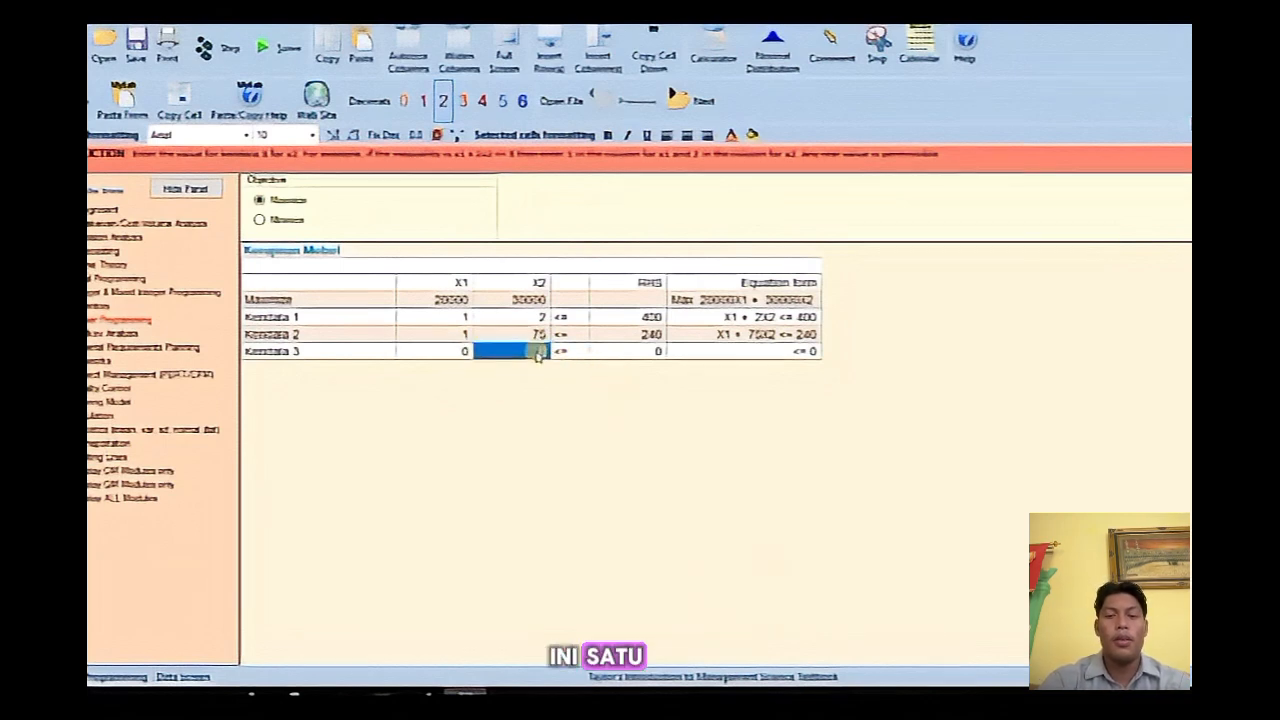
type("1")
Correct the X2 coefficient of Kendala 2 to the decimal value .75.
left_click(535, 334)
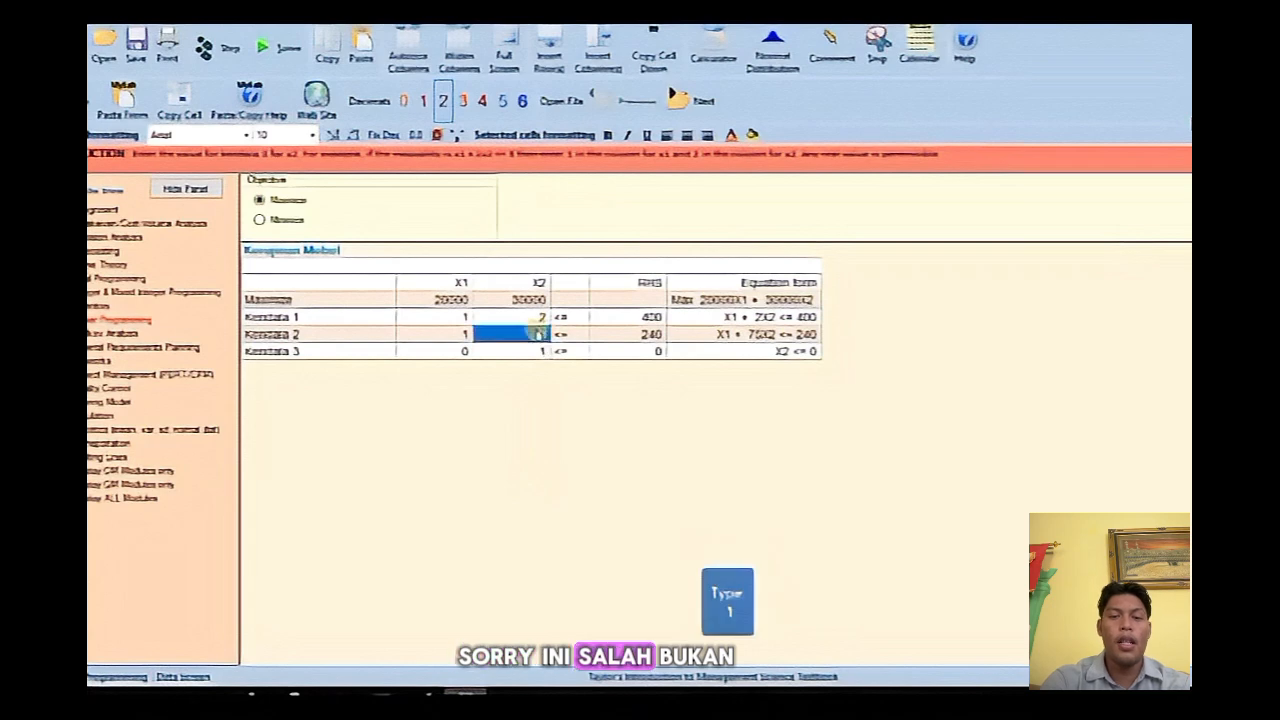
type("0,")
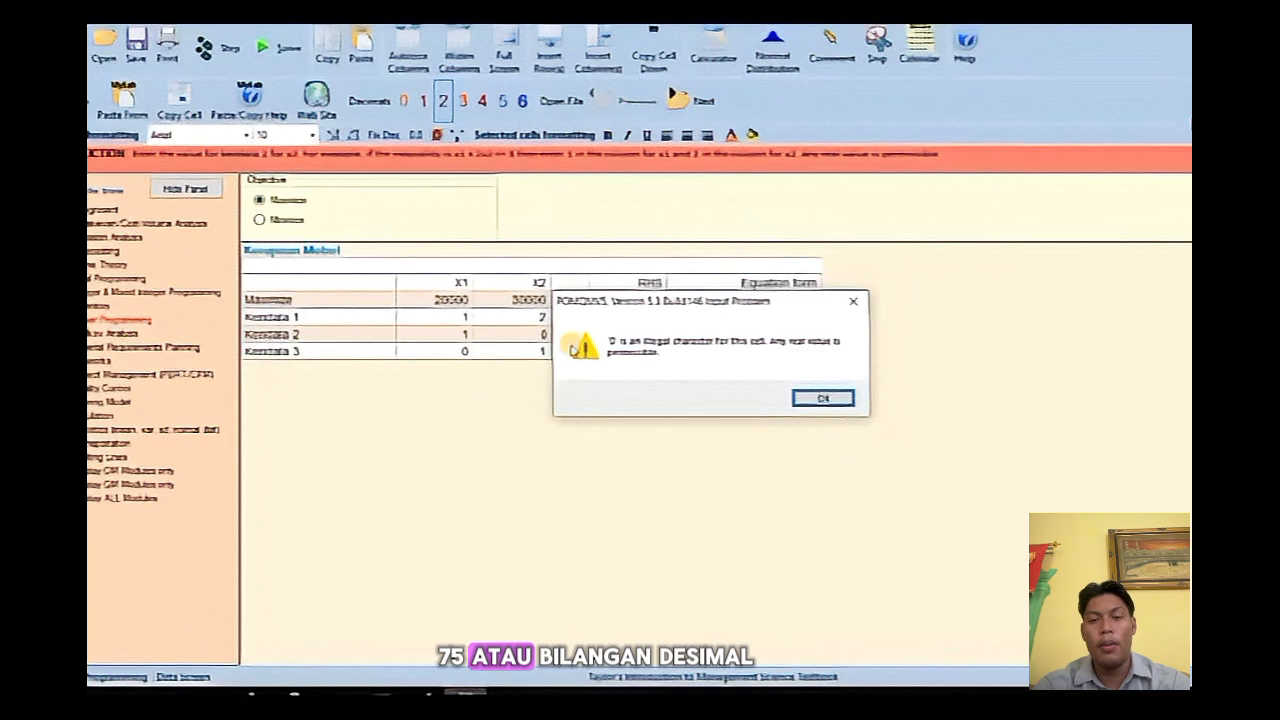
key("Return")
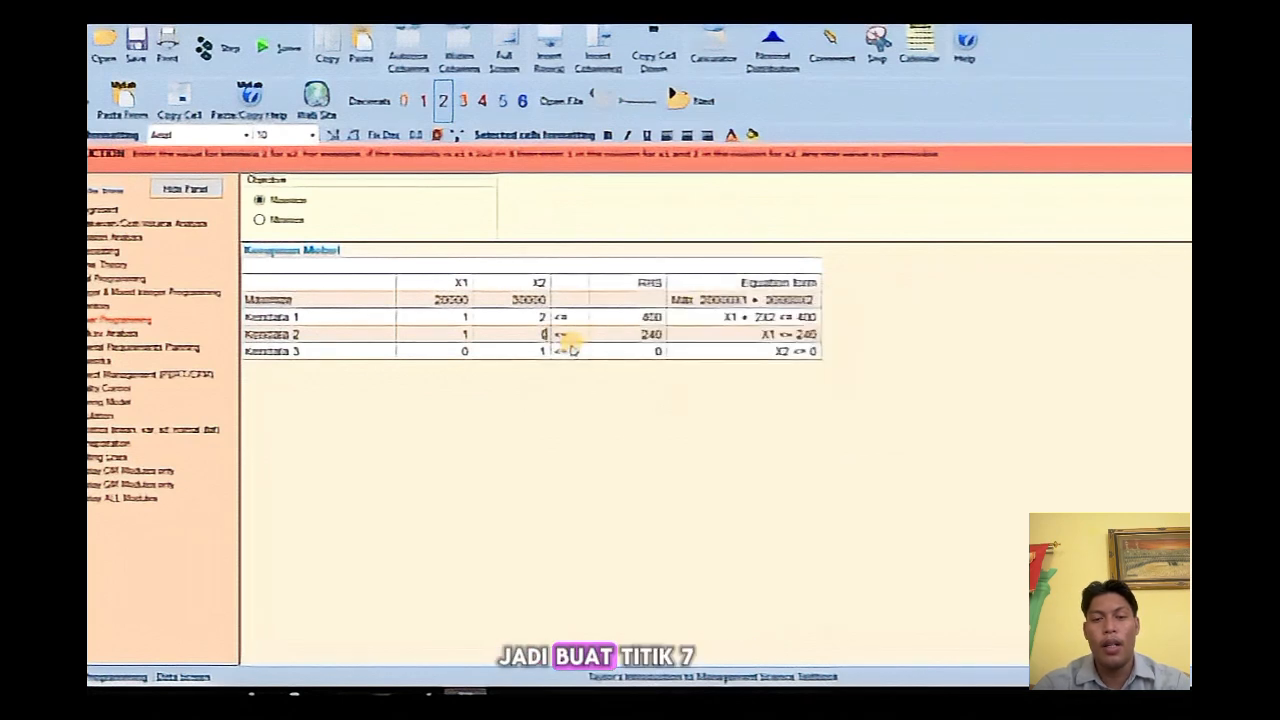
key("BackSpace")
type(".75")
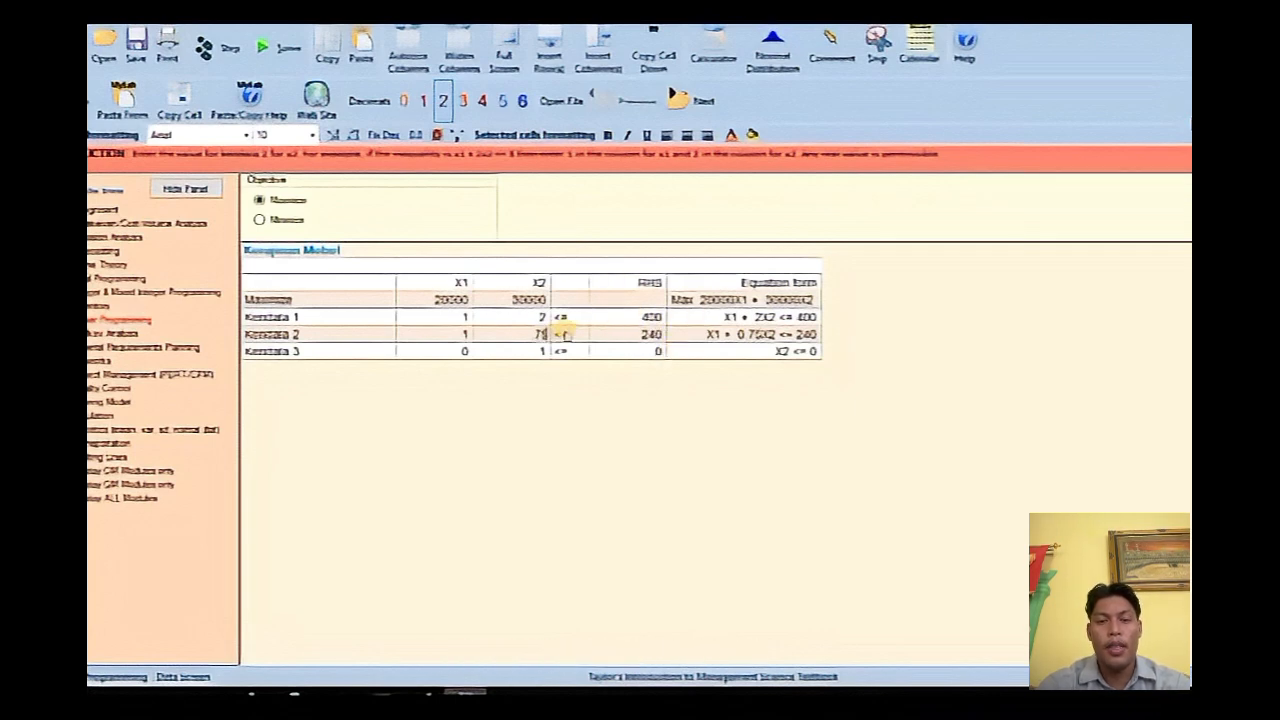
Try solving the Kerajinan Mebel model and return to editing its data.
left_click(285, 55)
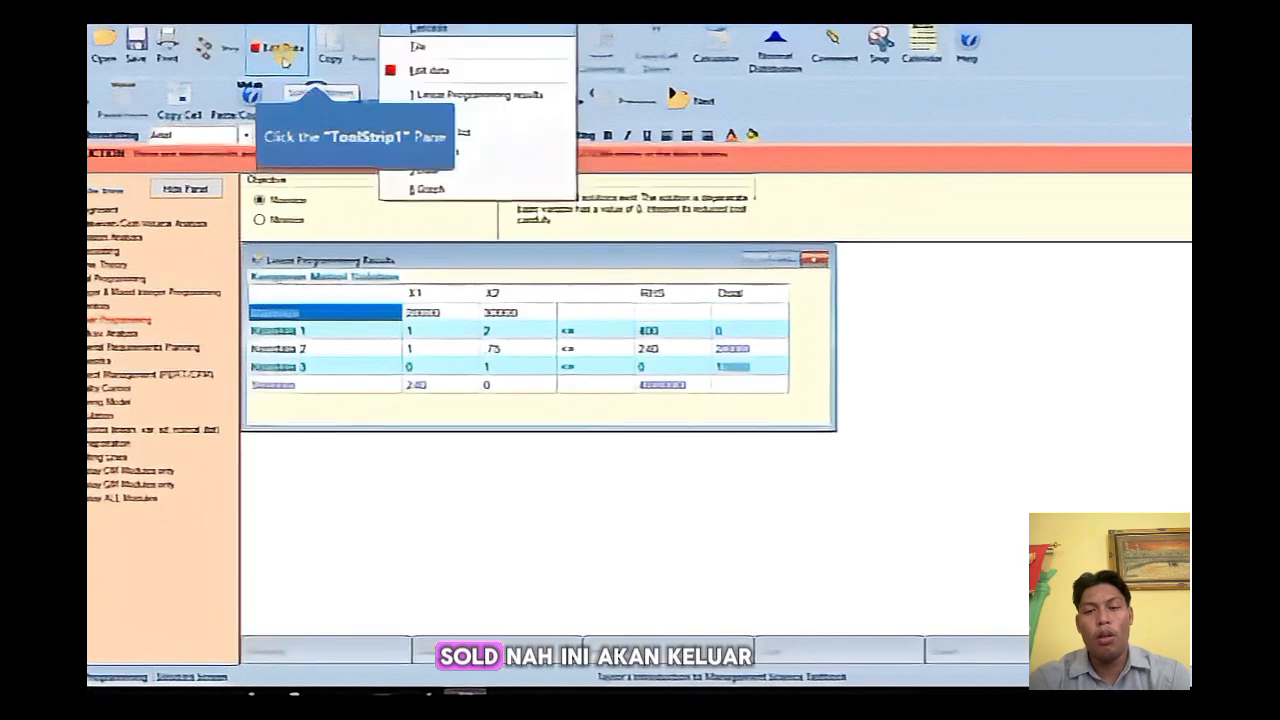
key("alt")
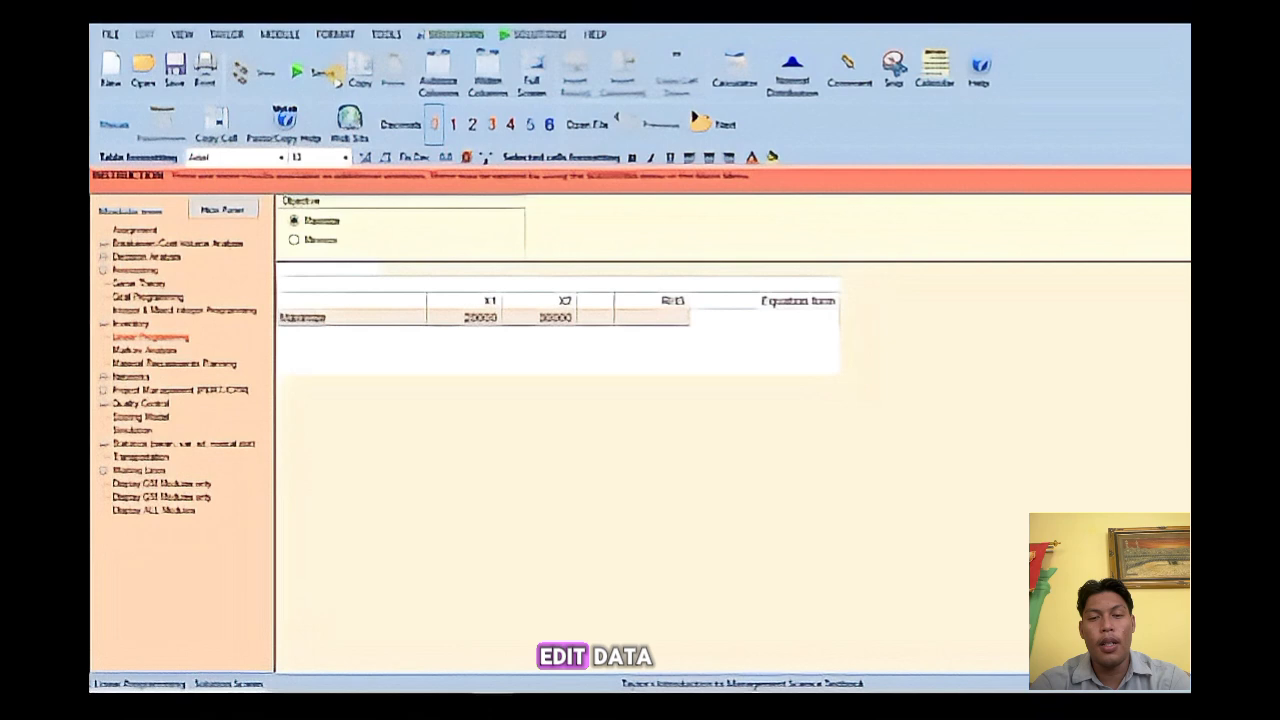
left_click(314, 73)
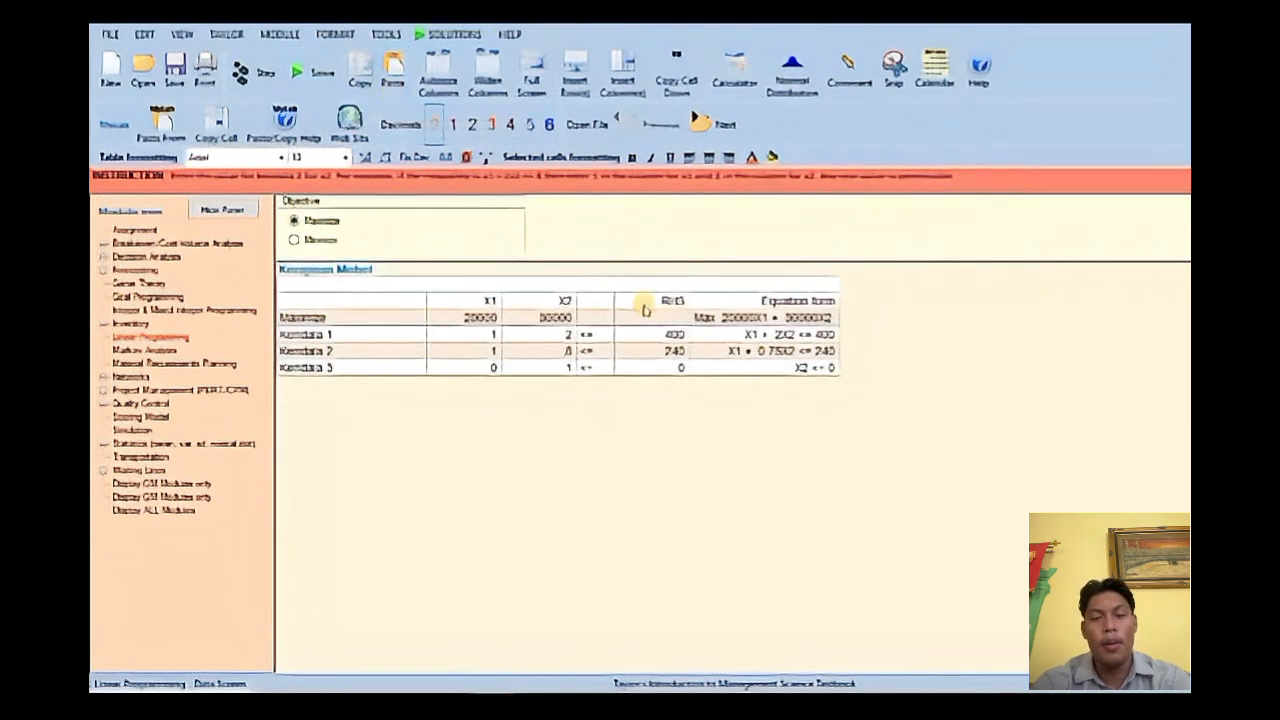
Set the right-hand side of Kendala 3 to 180 and write the Kendala 2 coefficient for X2 as 0.75.
left_click(678, 368)
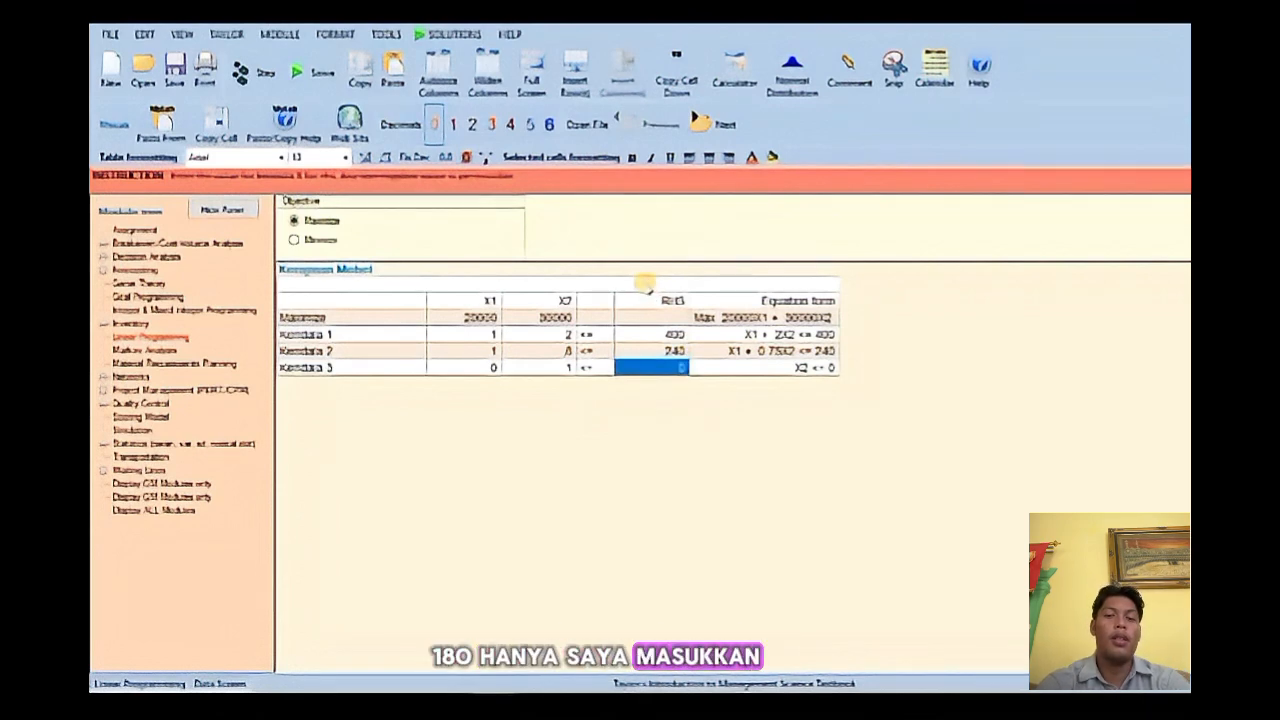
type("180")
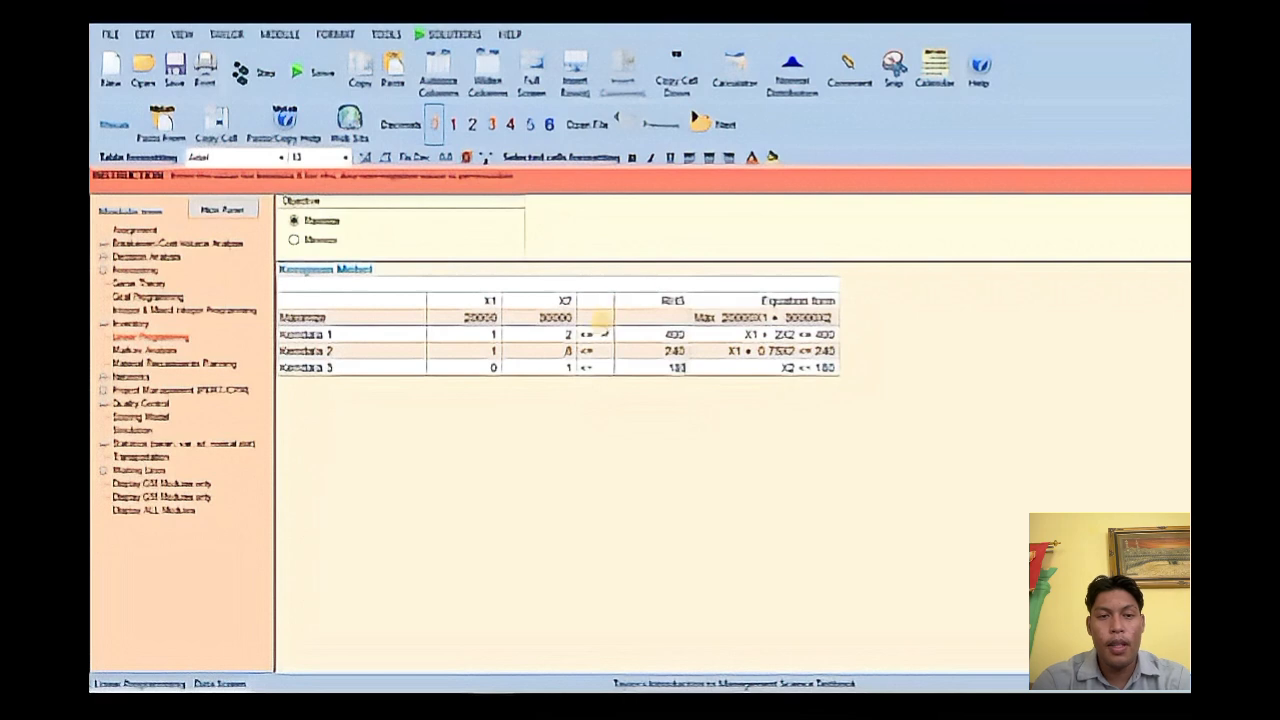
left_click(570, 350)
type("0")
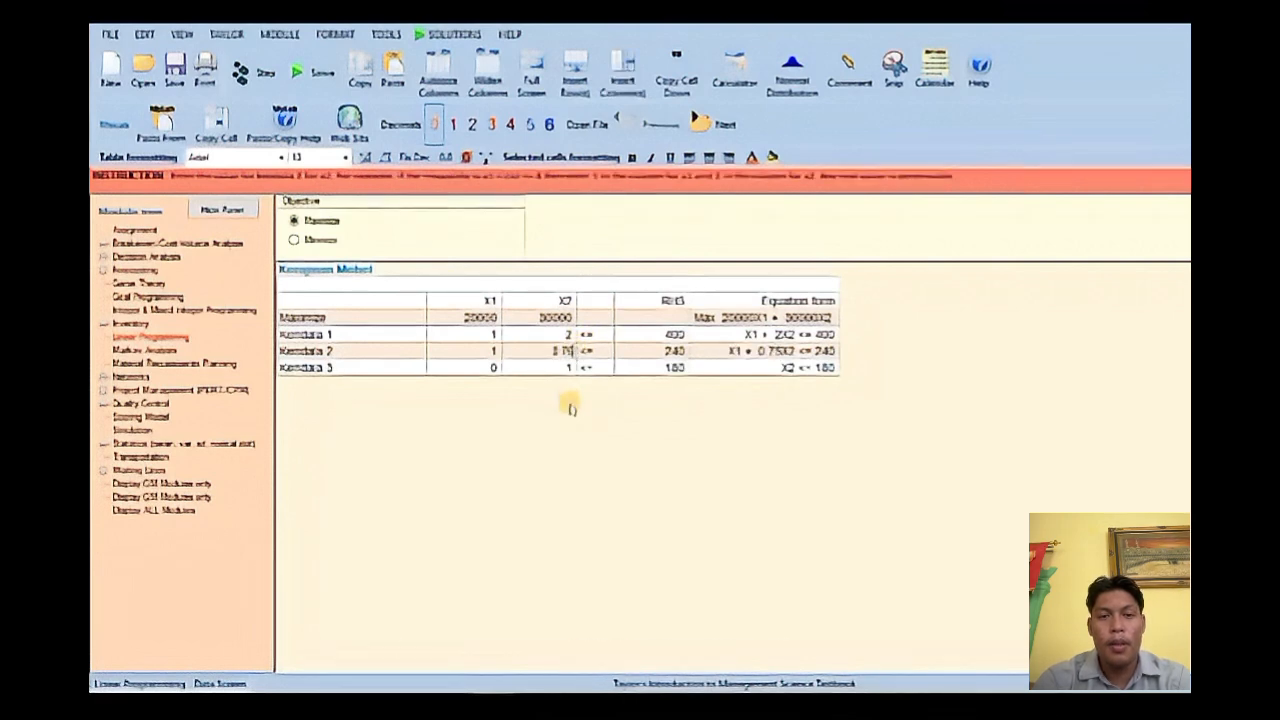
left_click(571, 408)
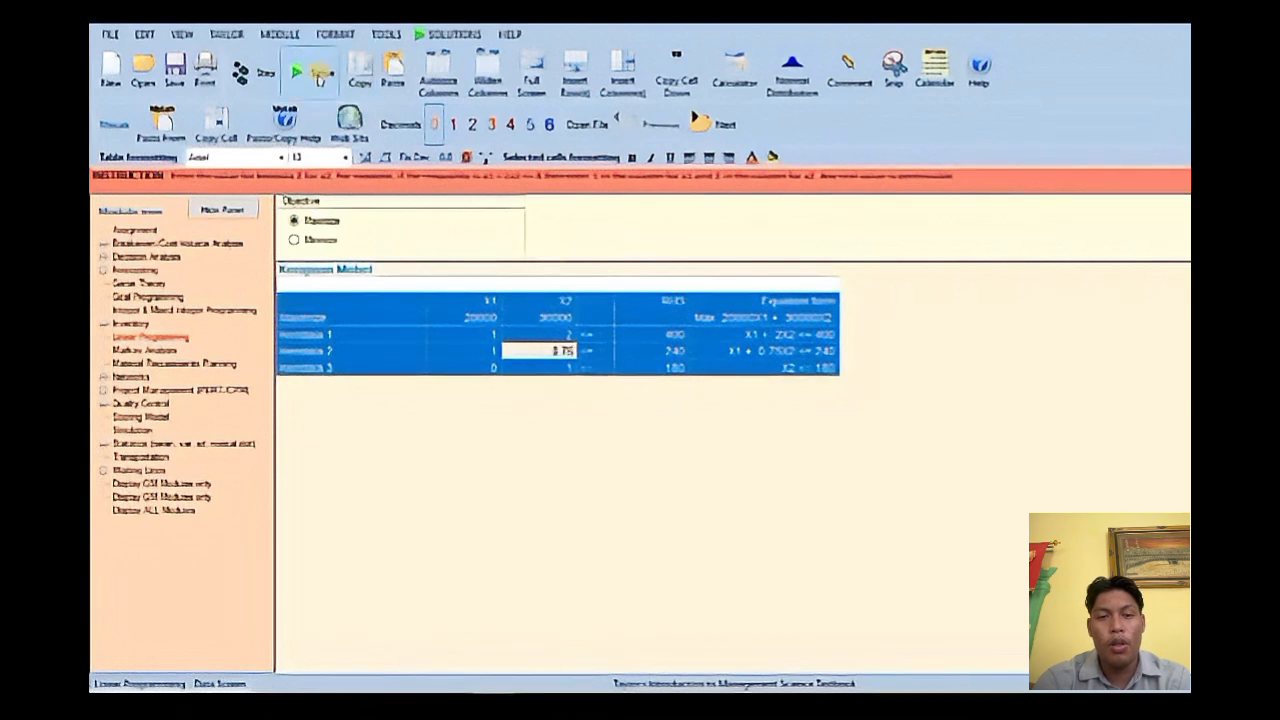
Solve the completed Kerajinan Mebel model and show the Linear Programming Results with the list of available solution windows dismissed.
left_click(318, 78)
left_click(455, 34)
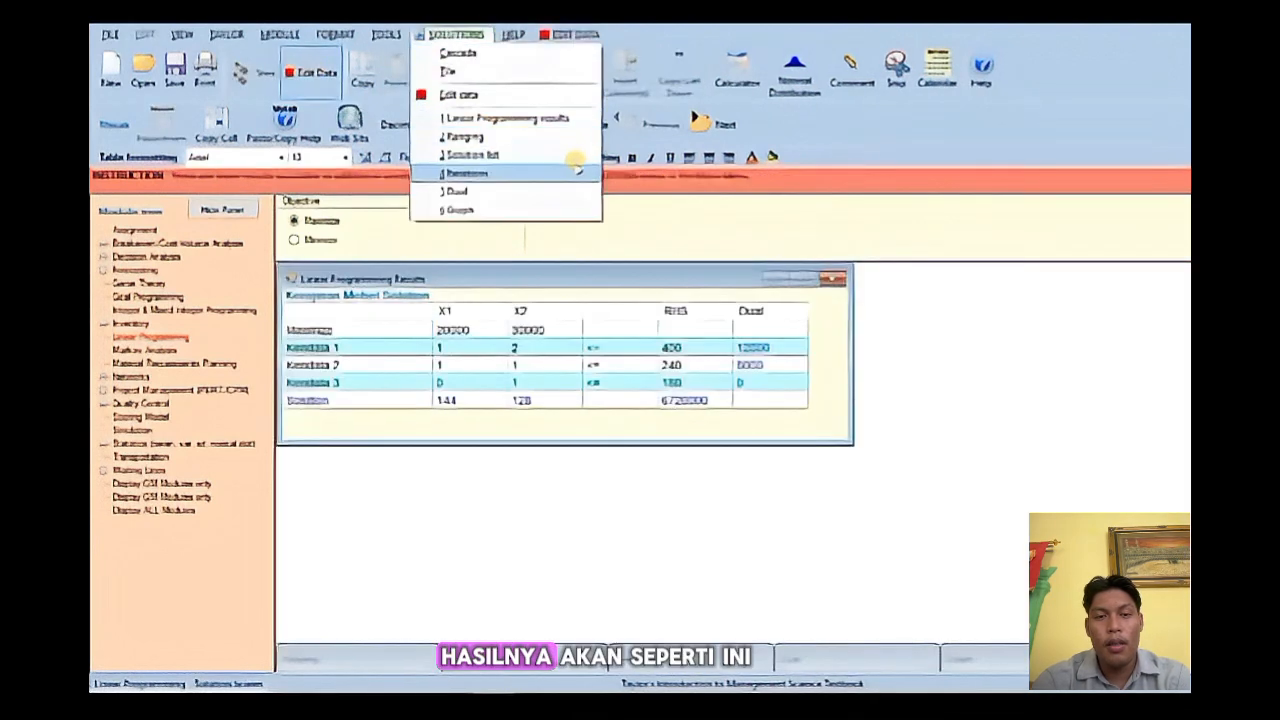
left_click(694, 210)
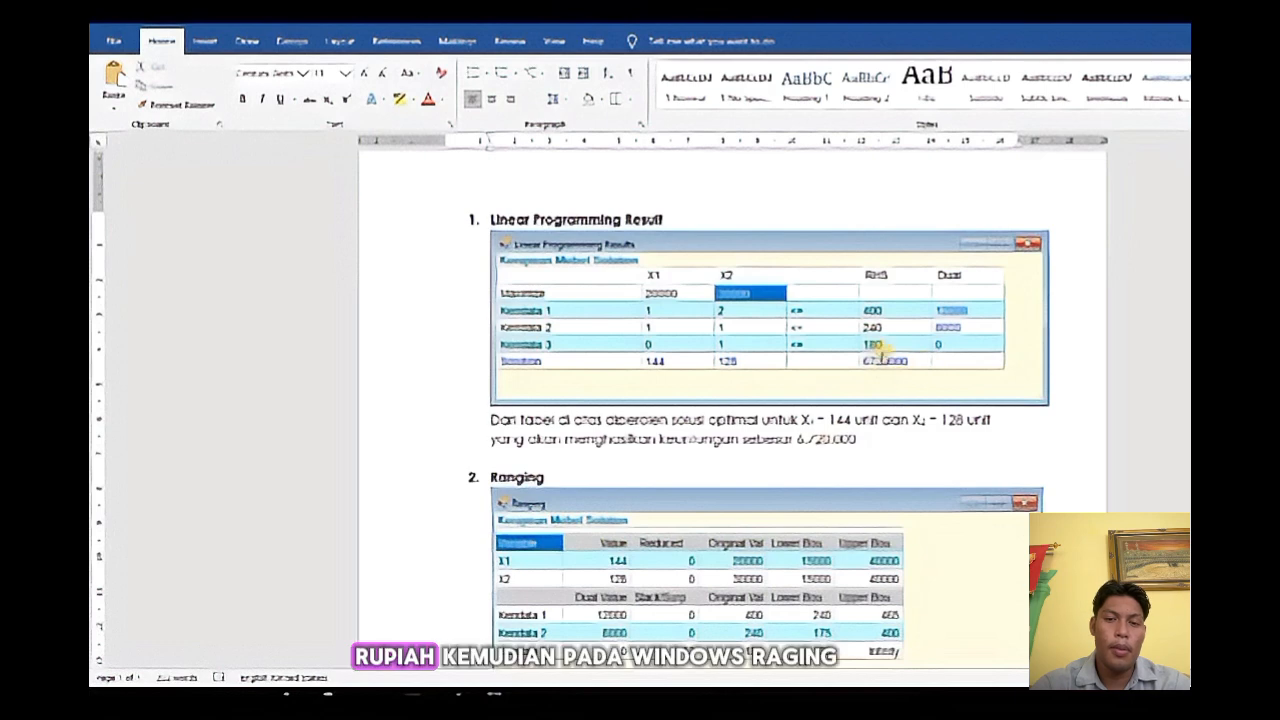
In the Word report, compare the Linear Programming Result with the Ranging table and the explanation of Kendala 1's upper and lower bounds.
scroll(694, 443, "down", 1)
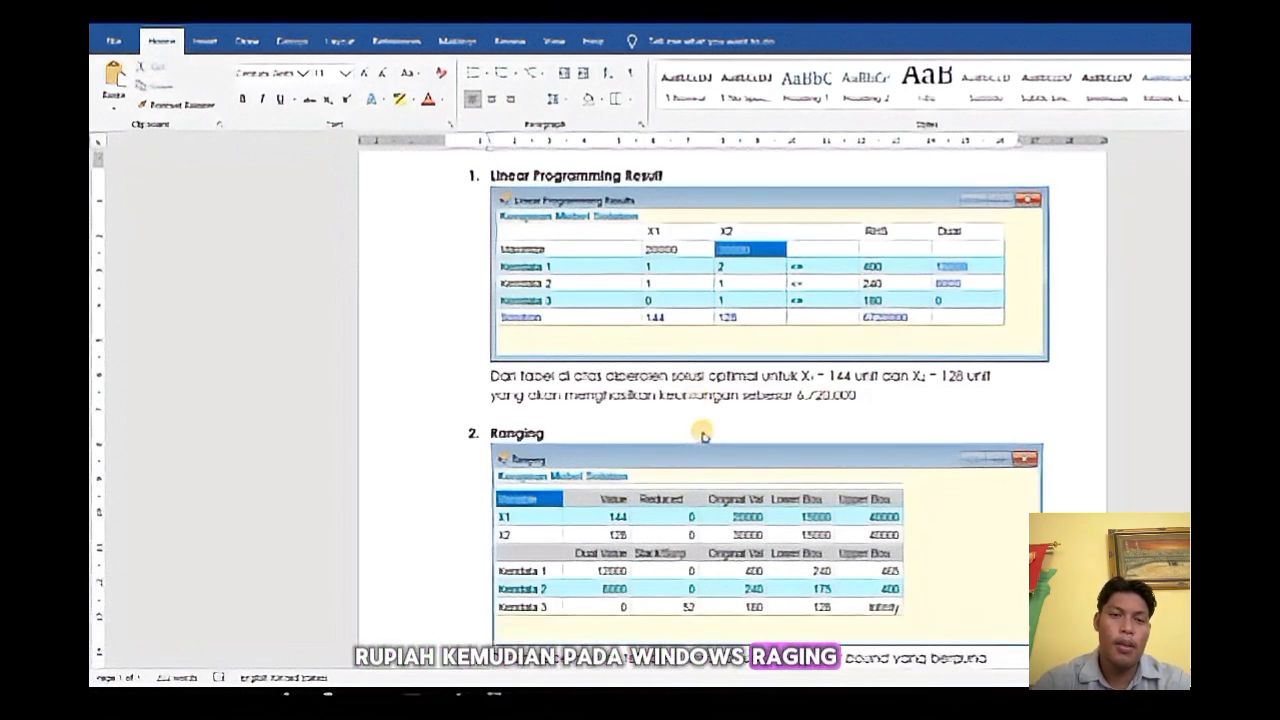
scroll(667, 420, "down", 1)
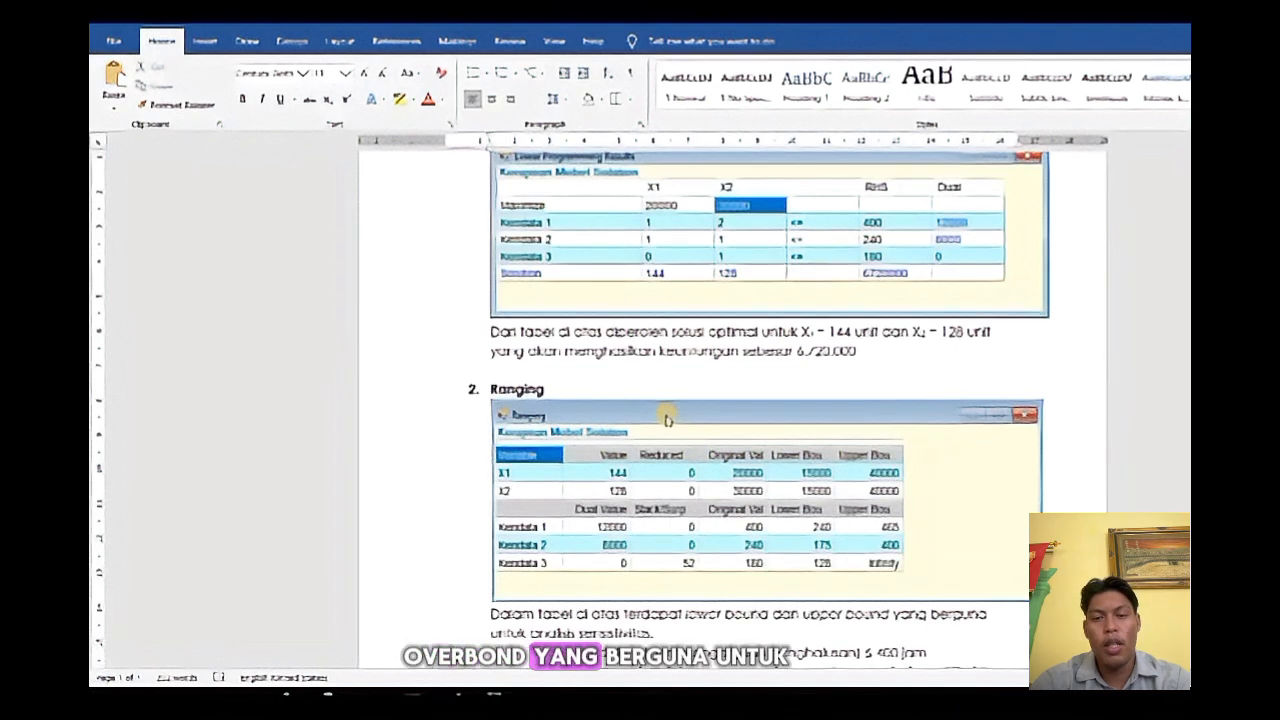
scroll(667, 420, "down", 3)
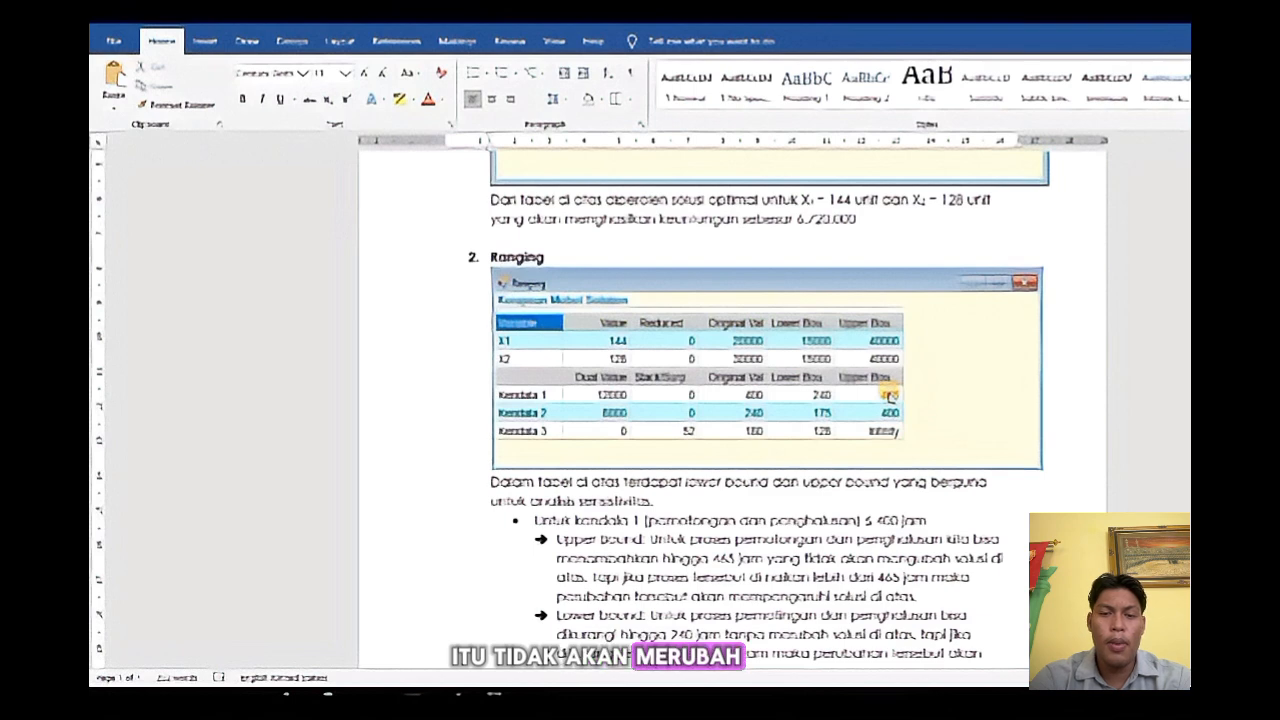
scroll(889, 397, "up", 3)
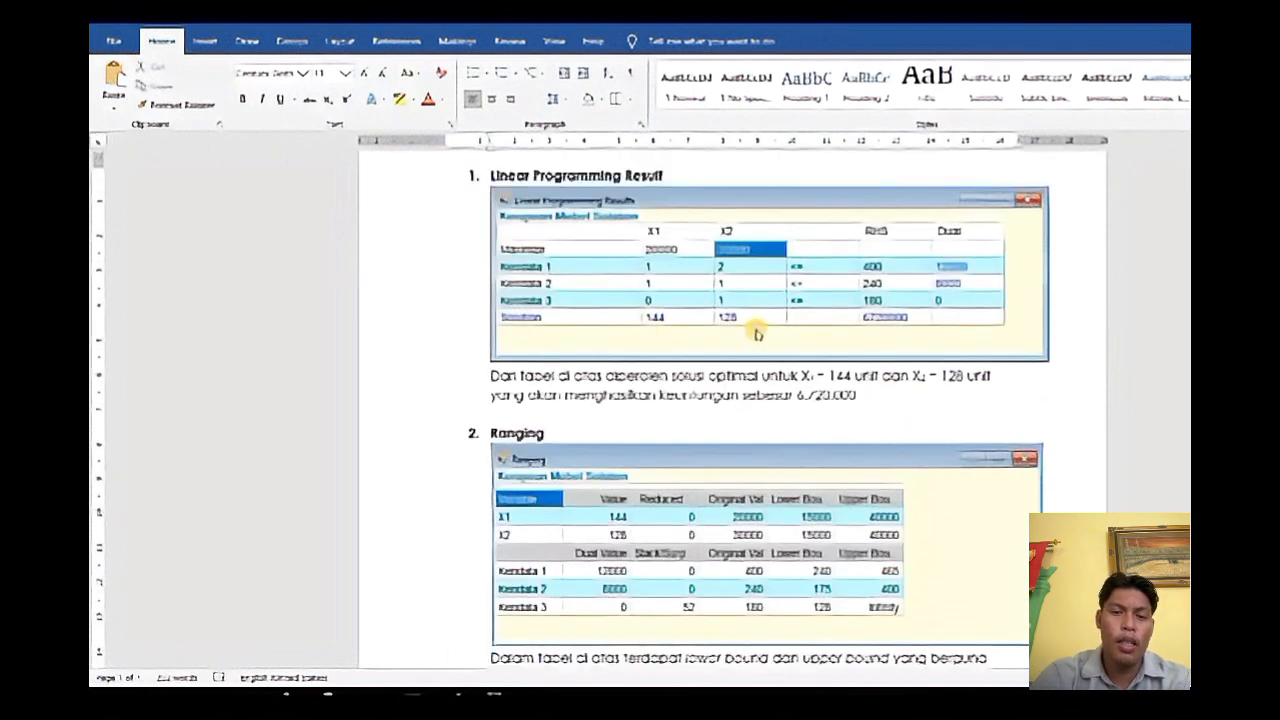
scroll(833, 447, "down", 3)
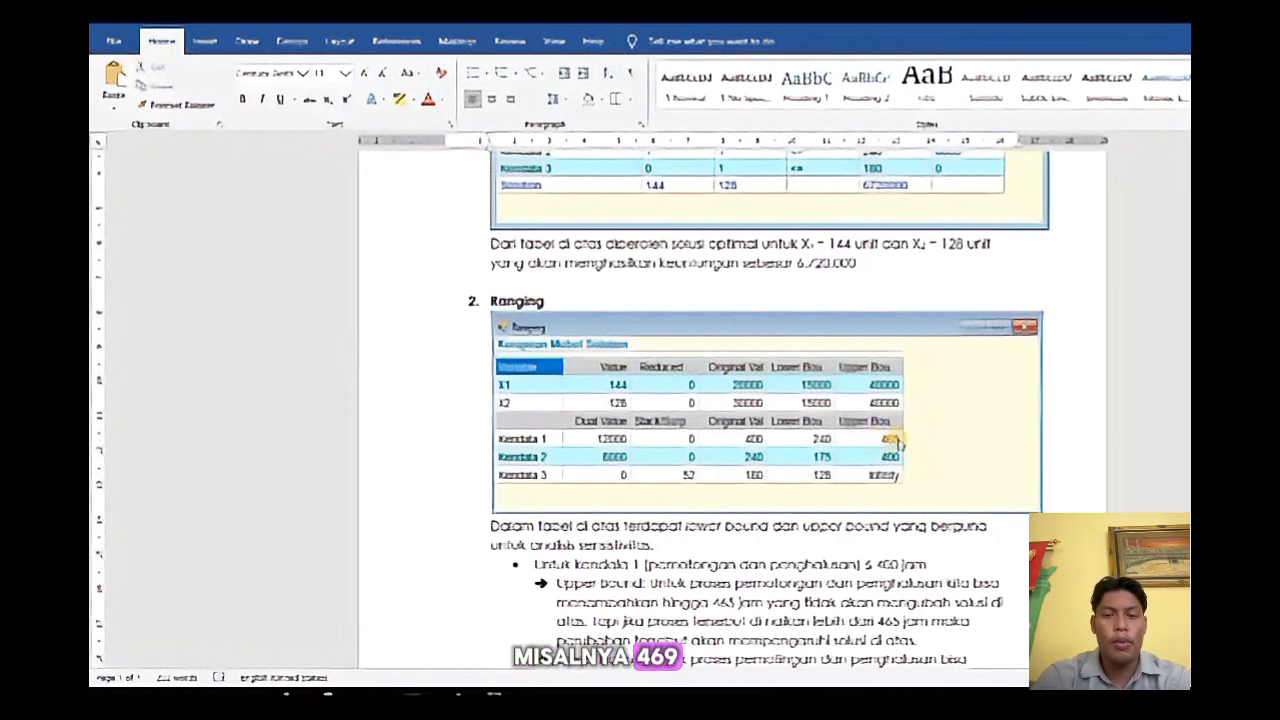
scroll(880, 420, "up", 3)
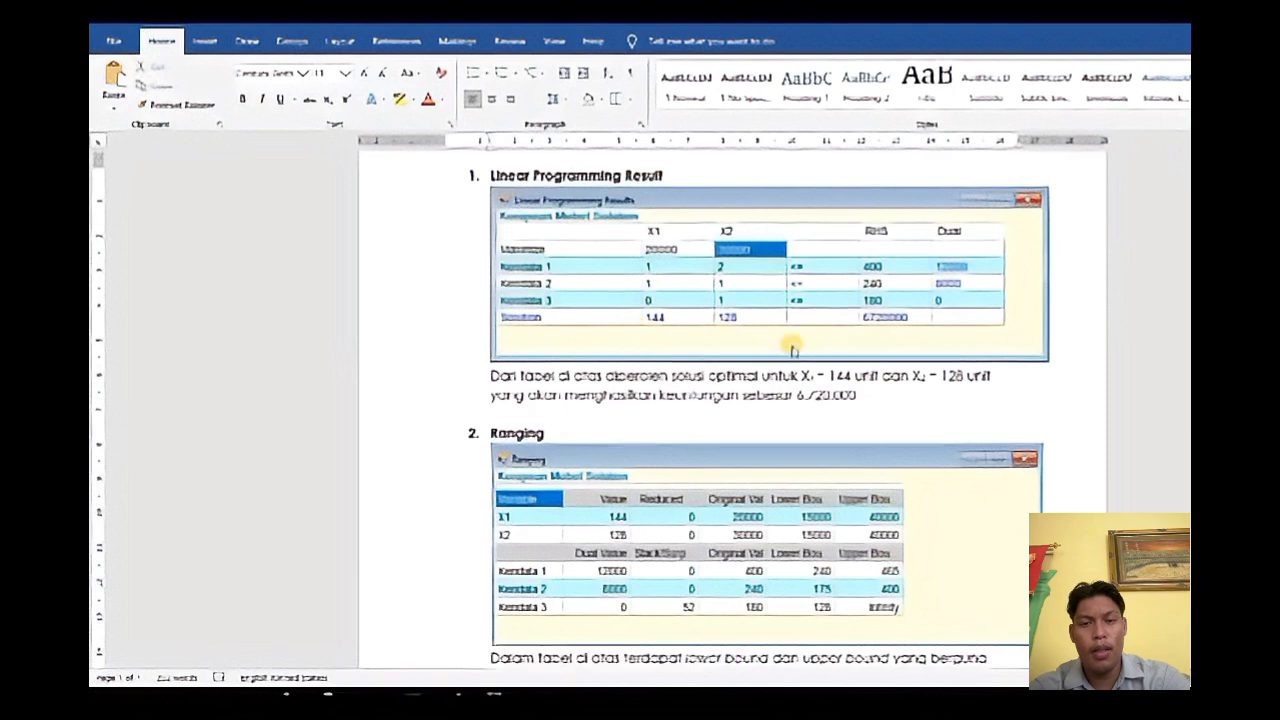
scroll(660, 330, "down", 5)
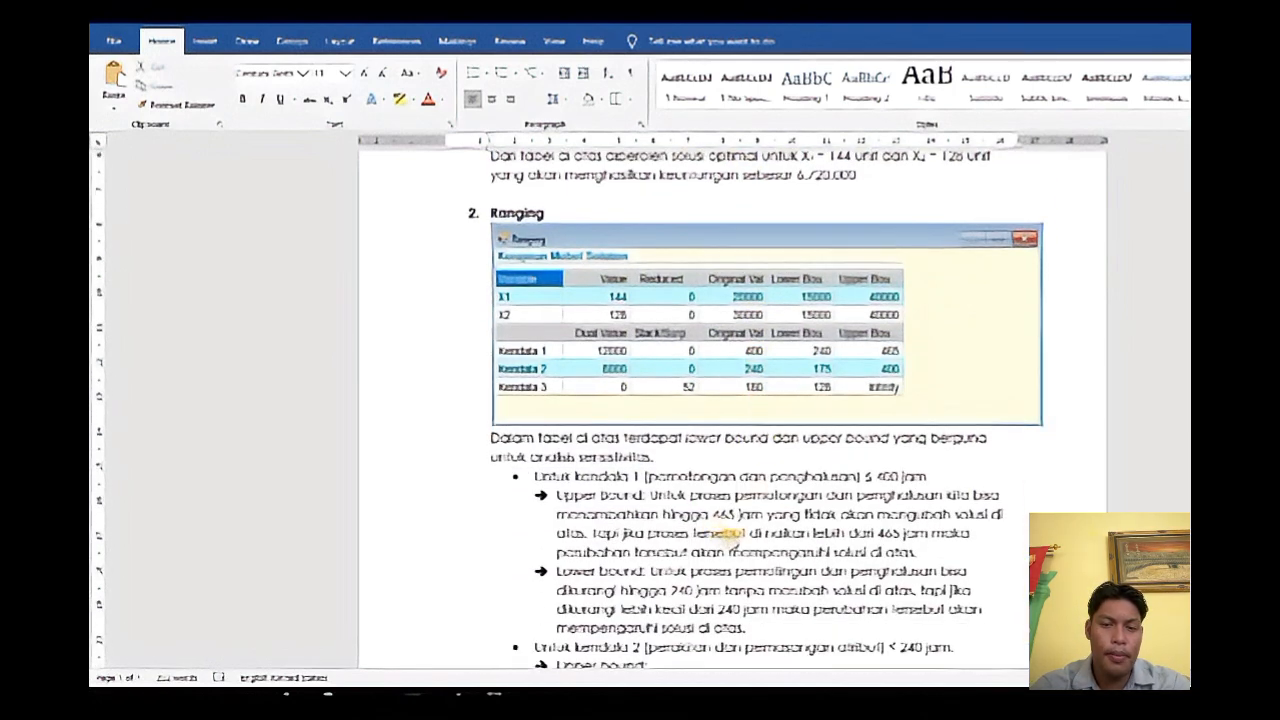
scroll(728, 533, "down", 1)
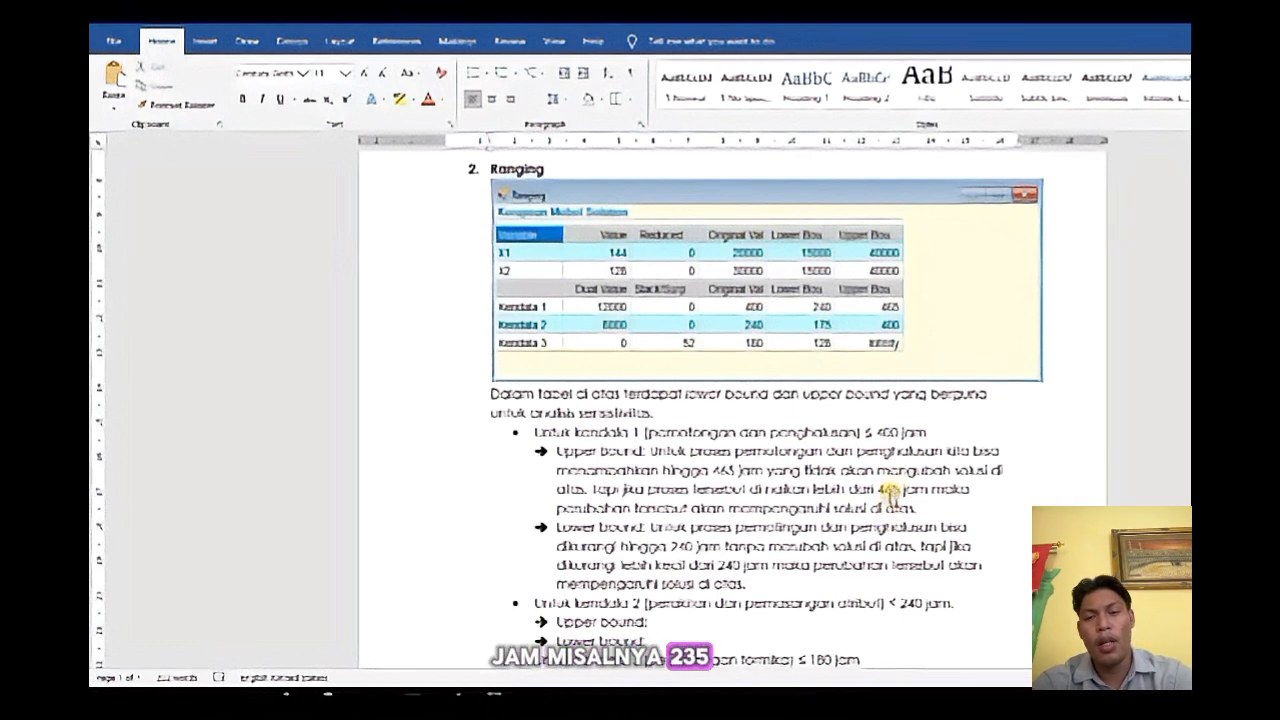
scroll(790, 345, "up", 3)
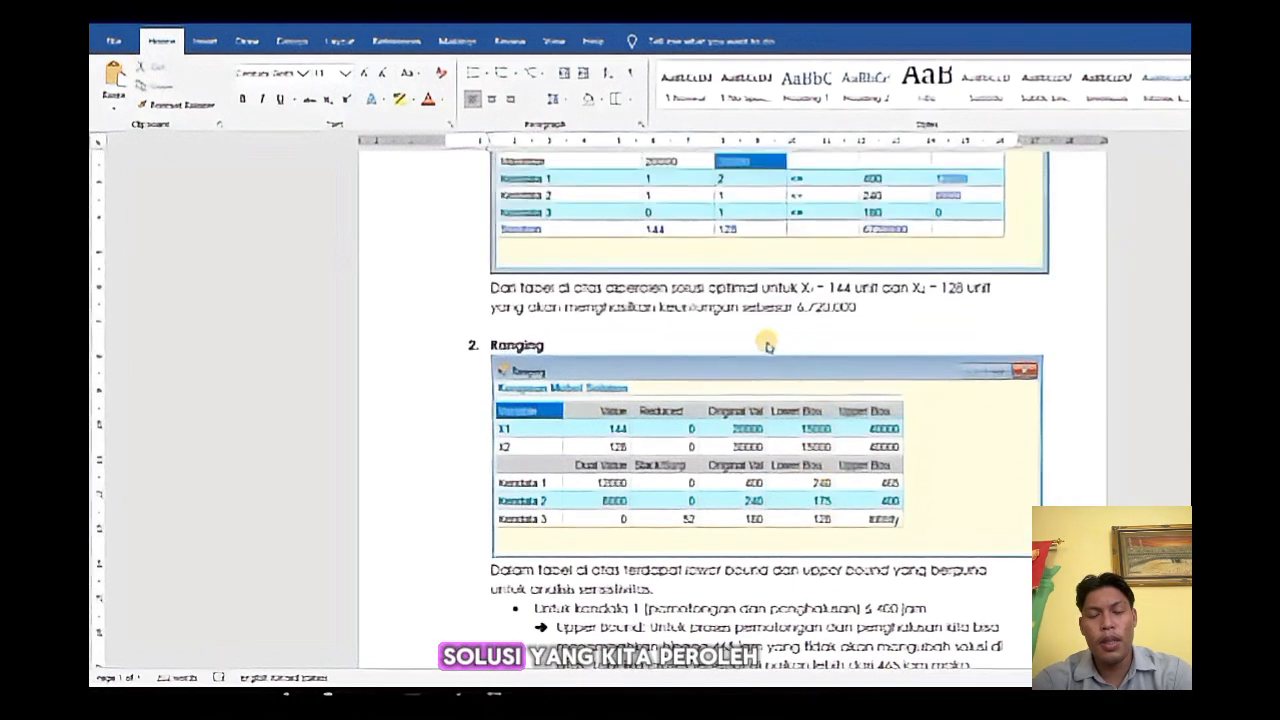
scroll(720, 305, "up", 2)
scroll(720, 330, "down", 2)
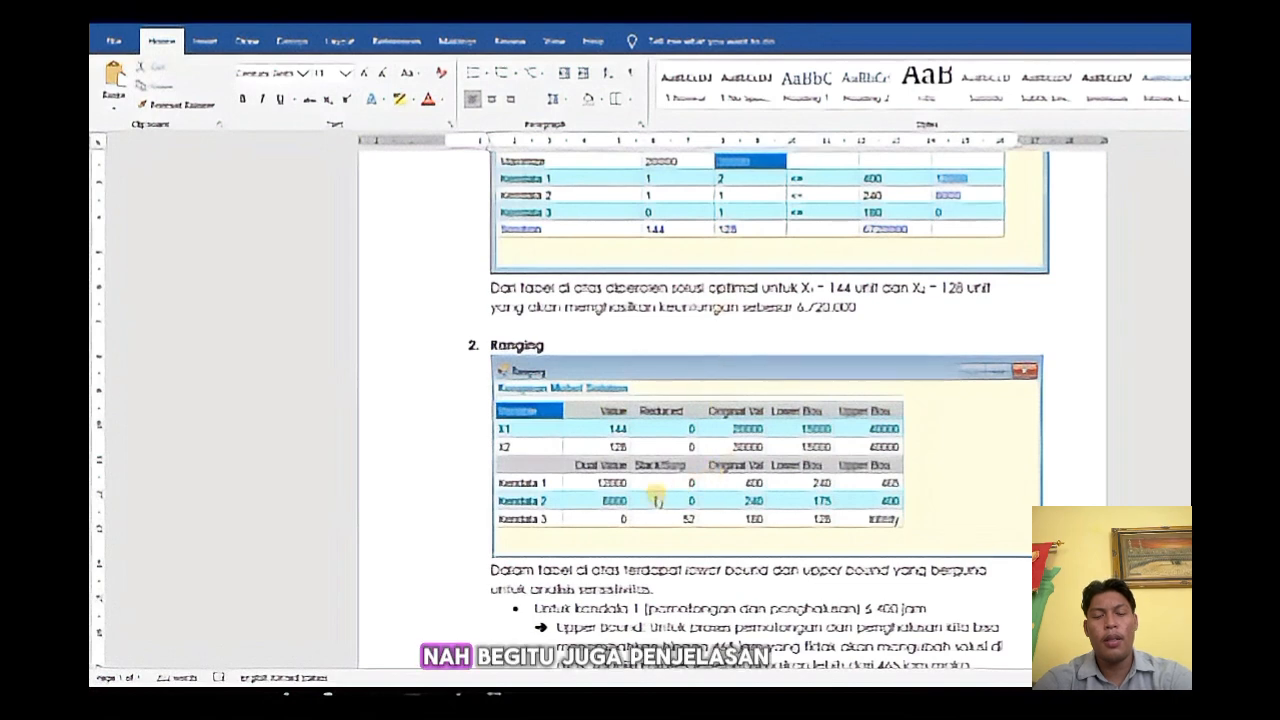
Examine the Ranging bounds and notes for Kendala 2 and Kendala 3, and read on to the Solution List section.
scroll(655, 497, "down", 4)
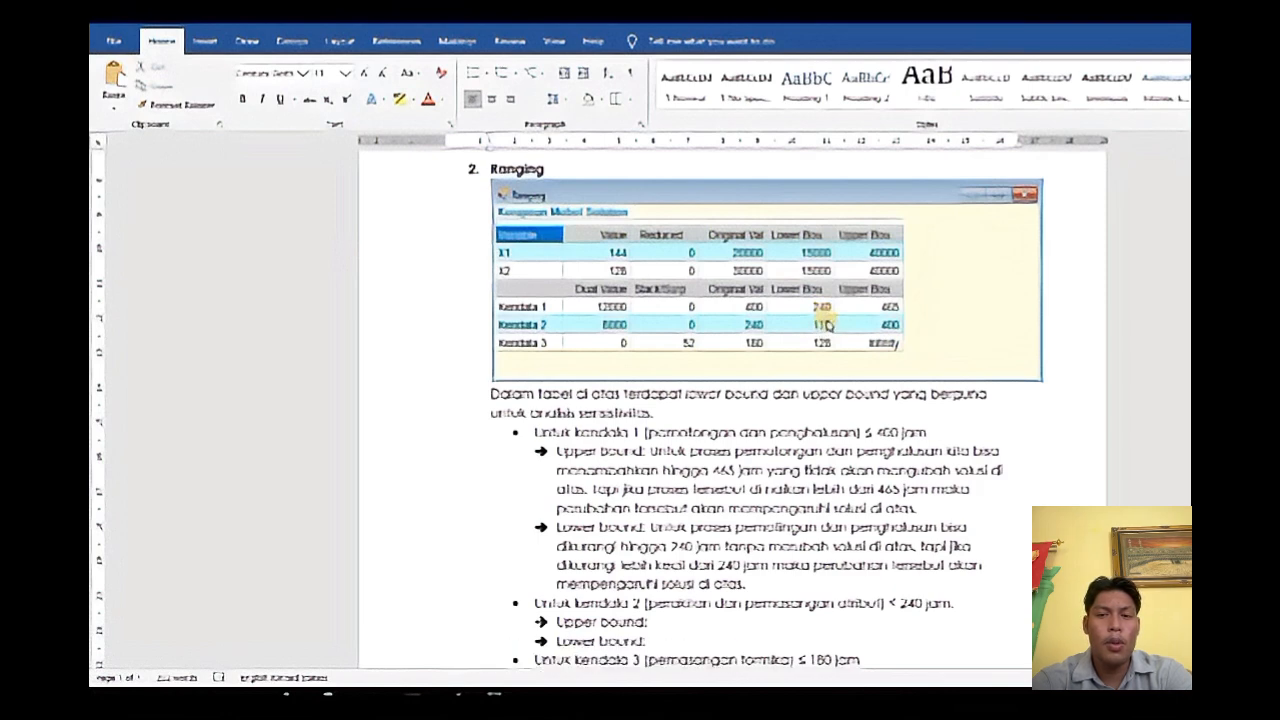
scroll(826, 330, "down", 2)
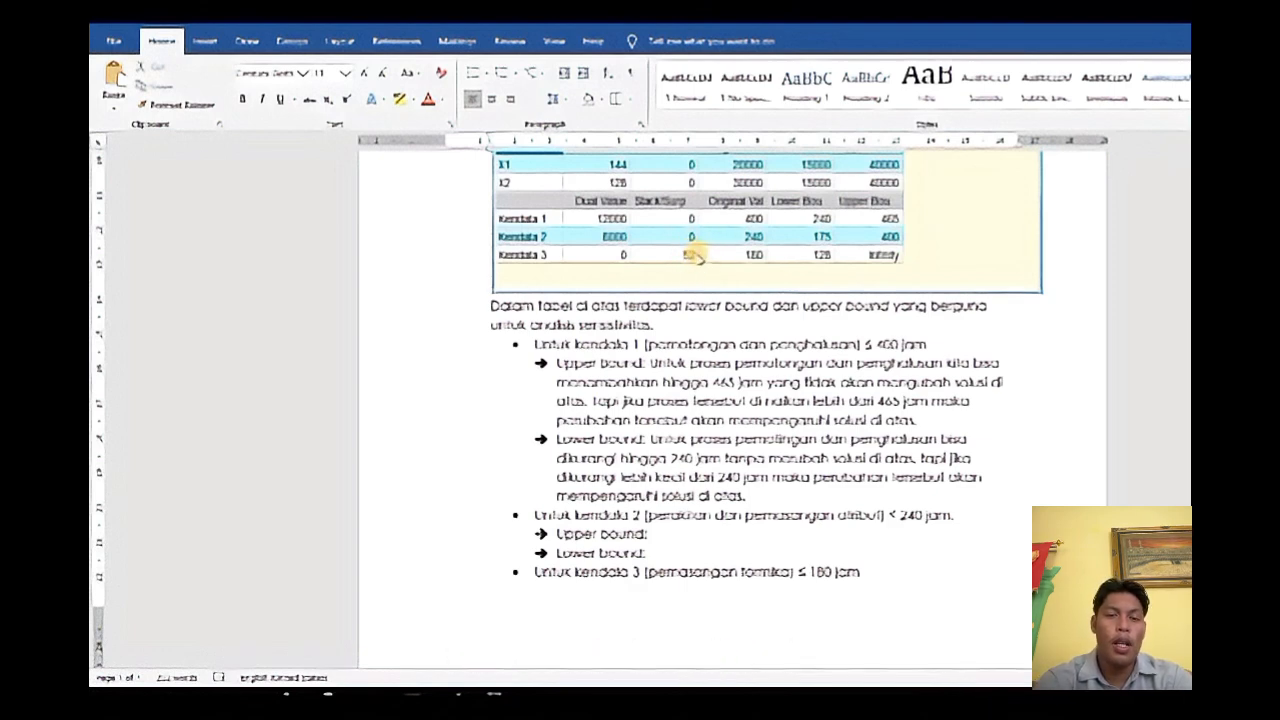
scroll(710, 320, "down", 8)
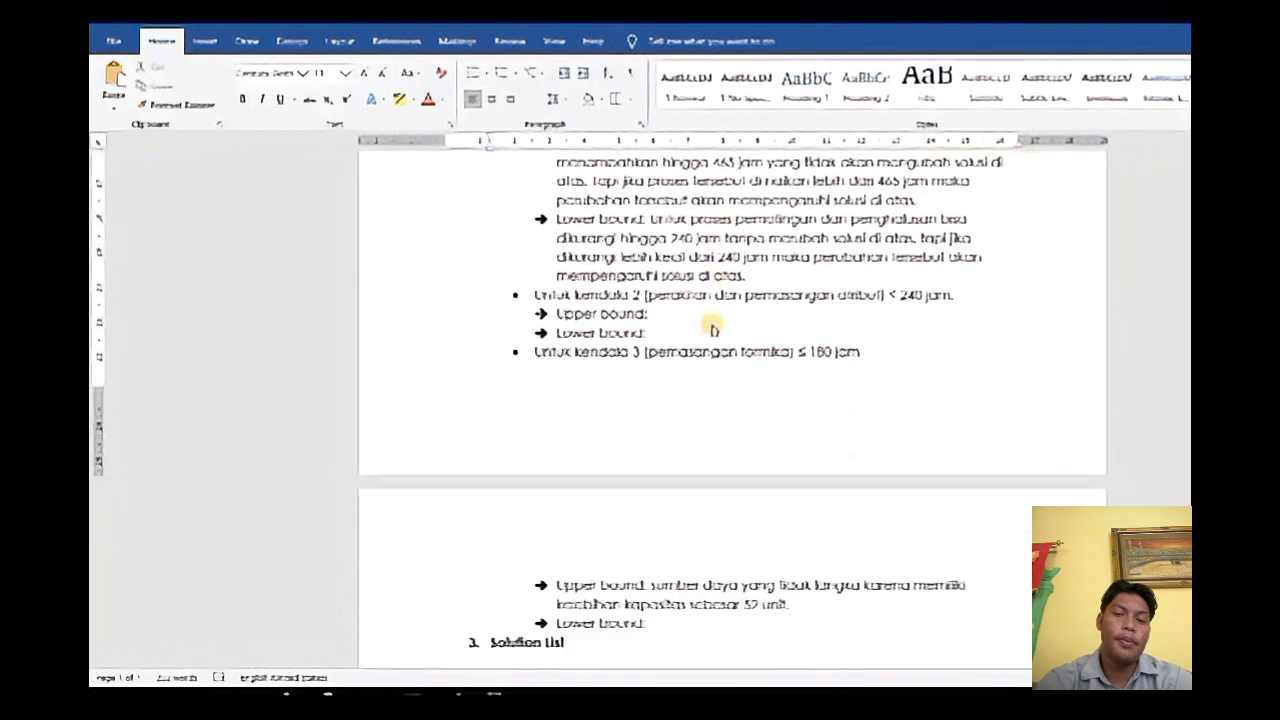
scroll(720, 329, "up", 3)
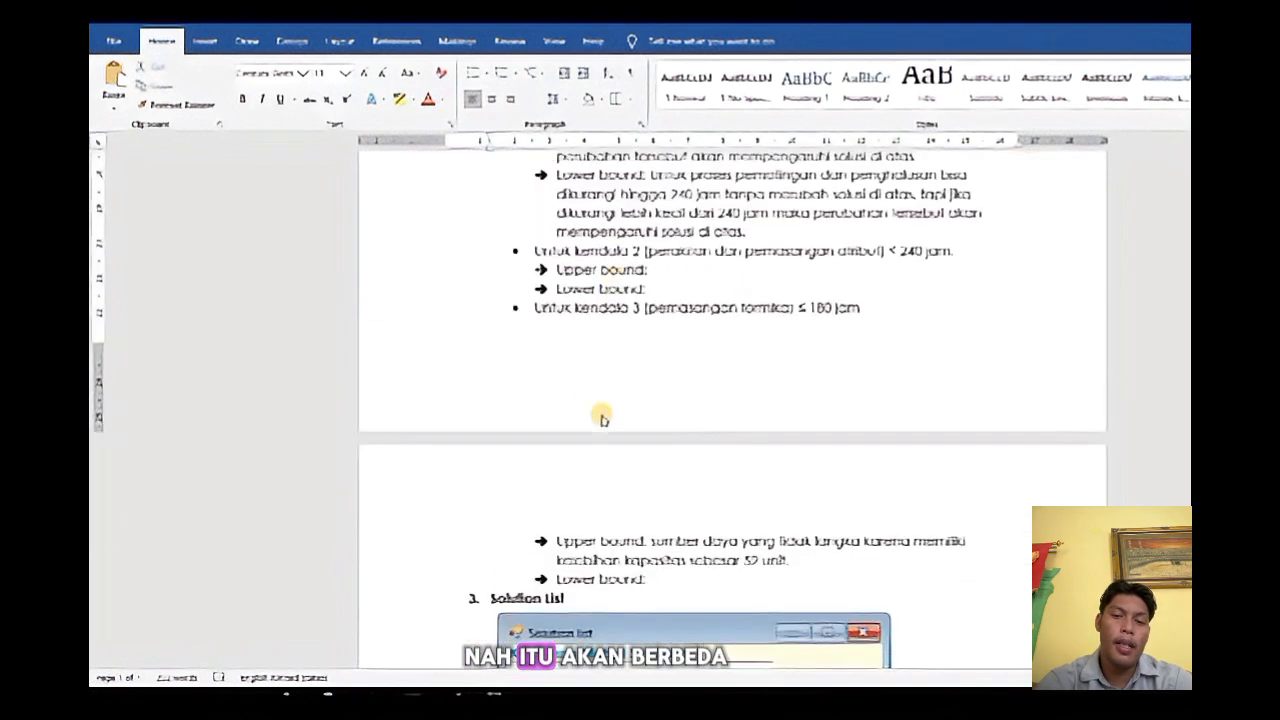
scroll(690, 380, "up", 1)
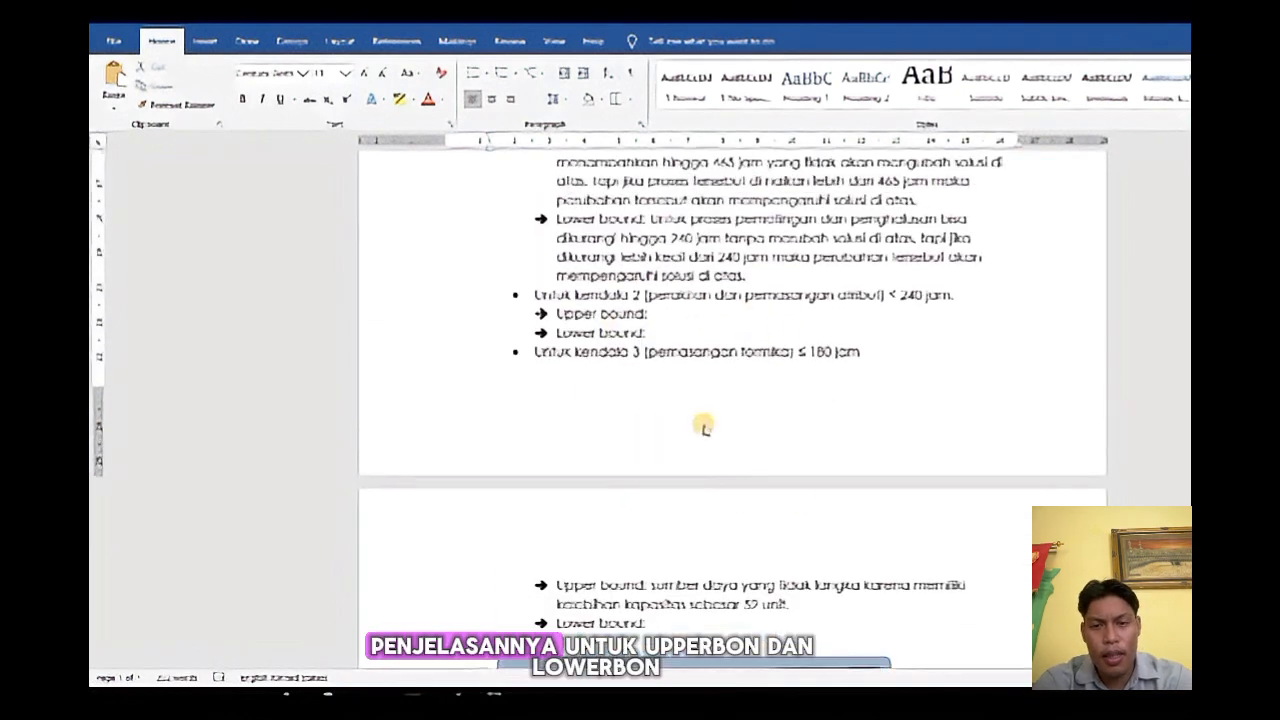
scroll(690, 500, "up", 5)
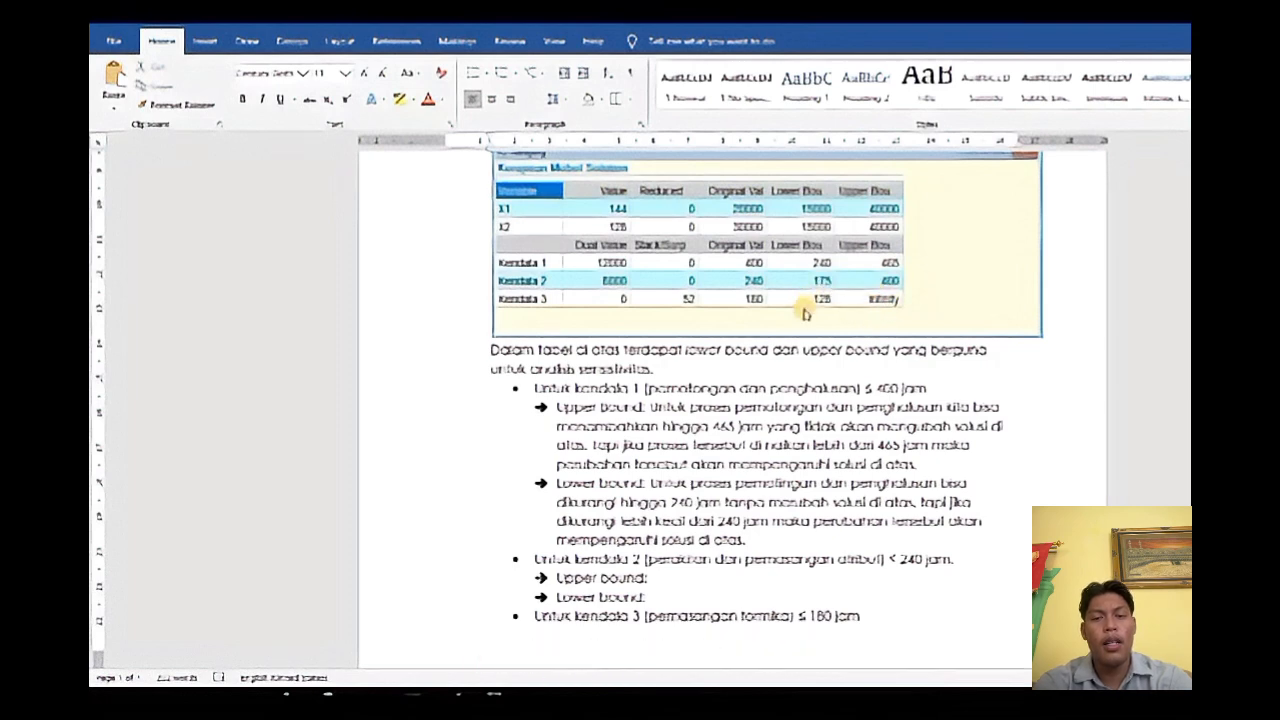
scroll(810, 350, "down", 5)
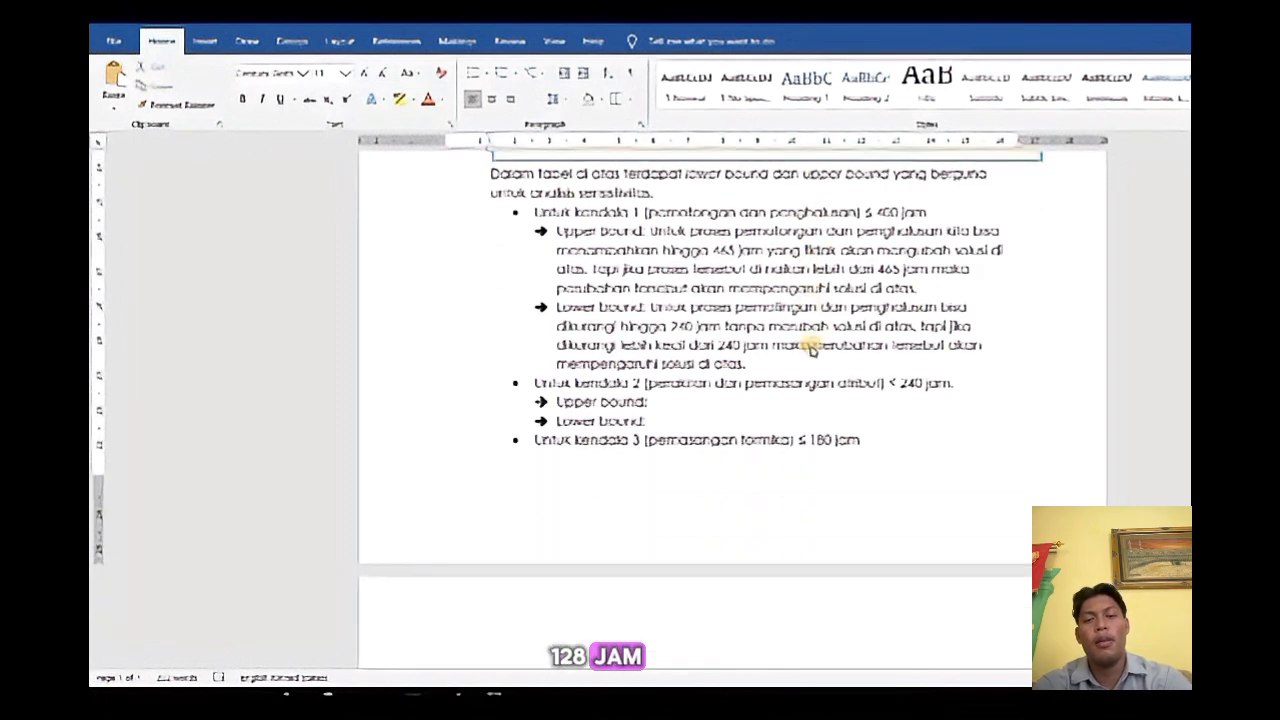
scroll(810, 350, "down", 1)
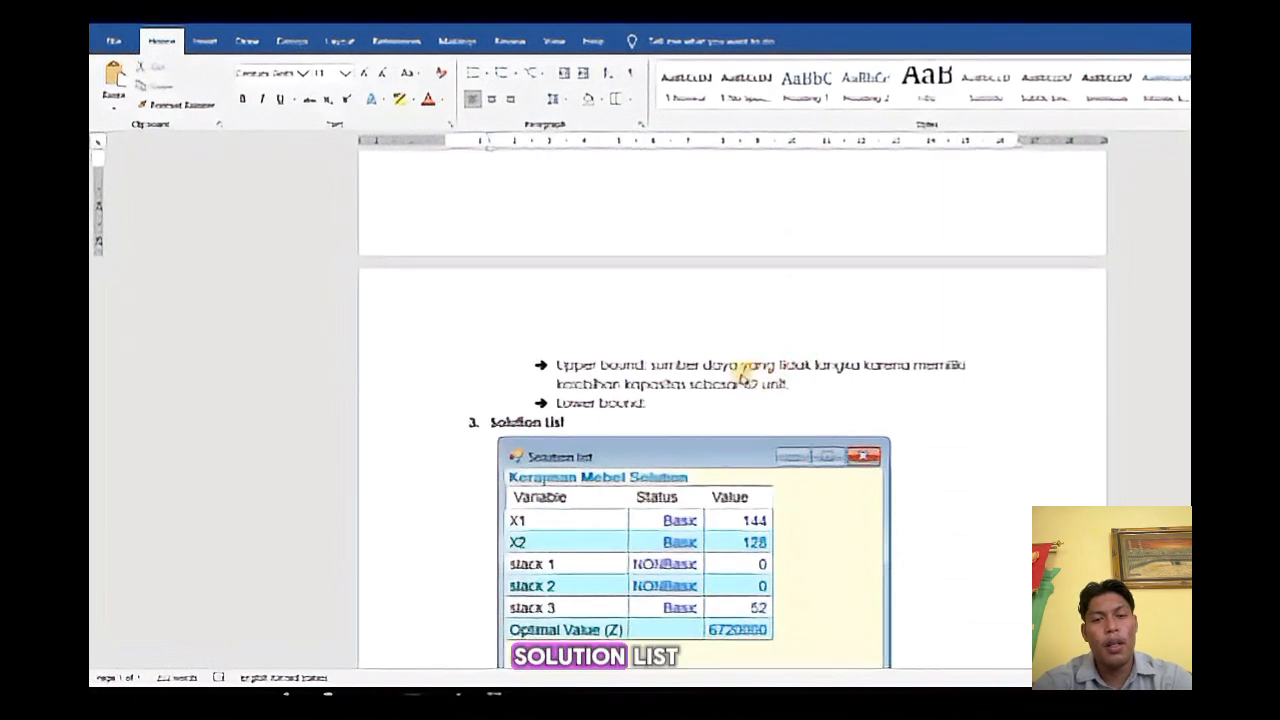
scroll(750, 375, "down", 3)
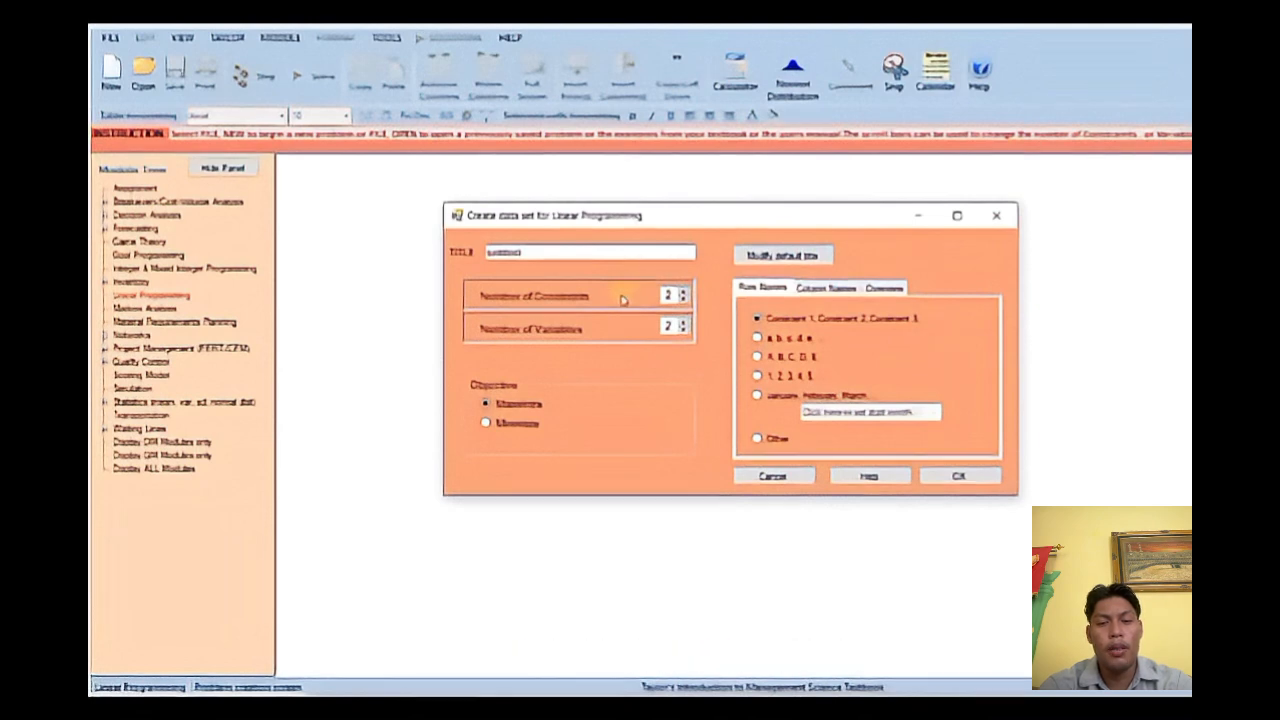
Try the Minimize objective for the new Linear Programming data set and restore Maximize.
left_click(518, 408)
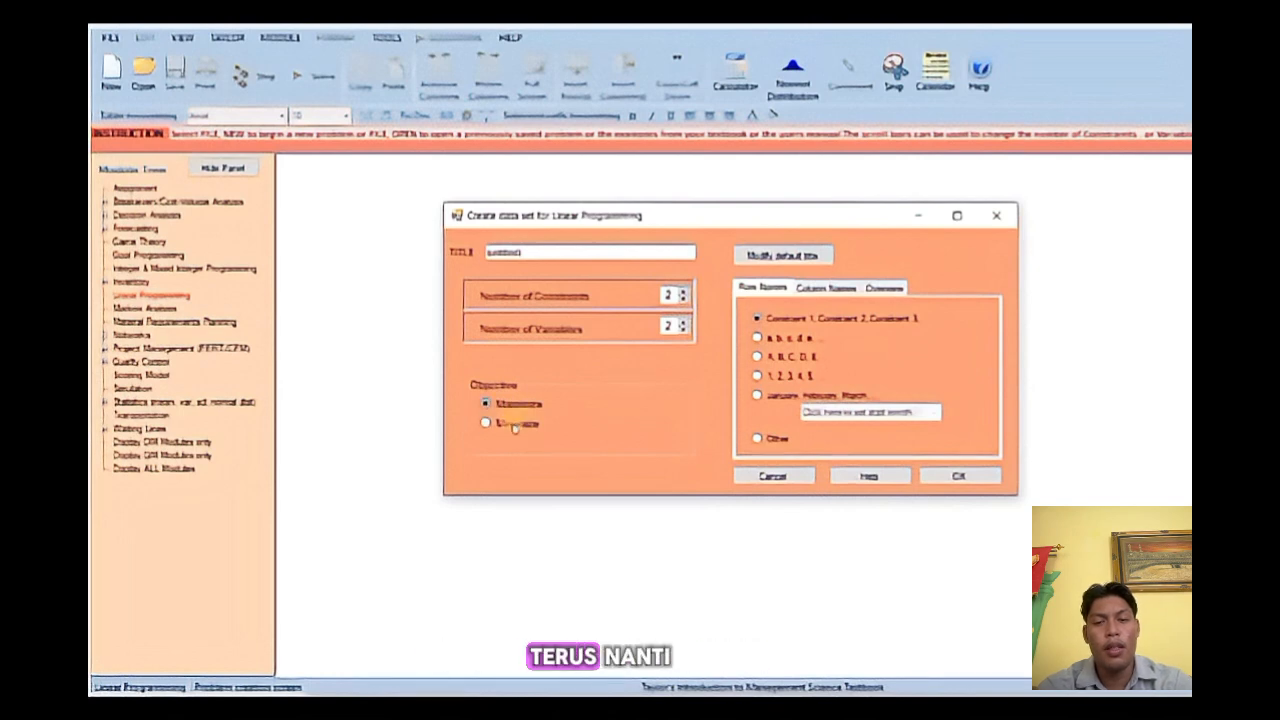
left_click(514, 425)
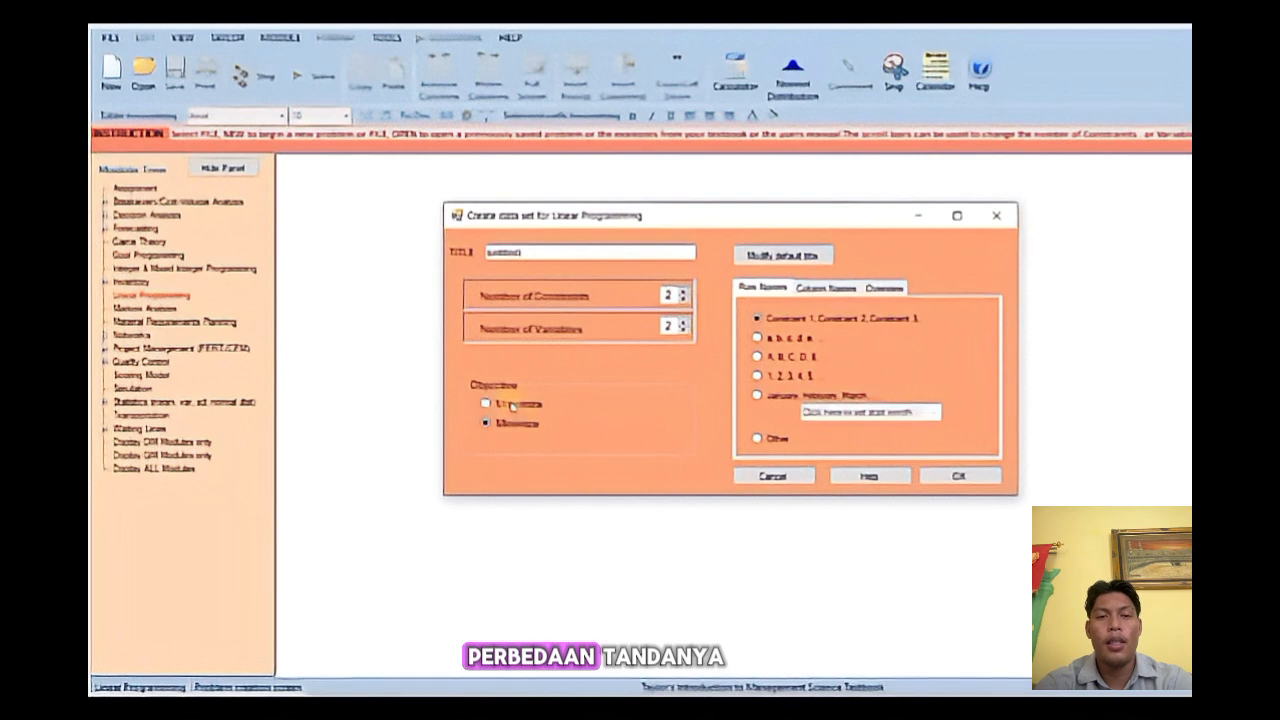
left_click(512, 405)
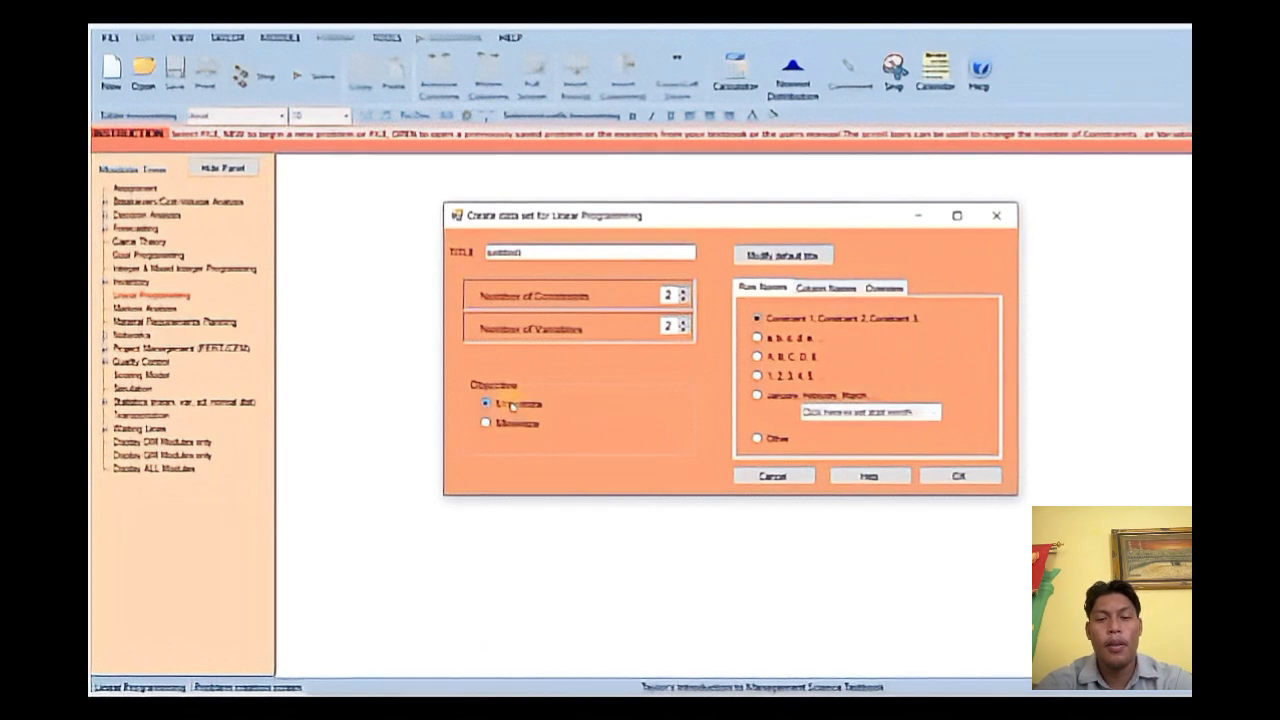